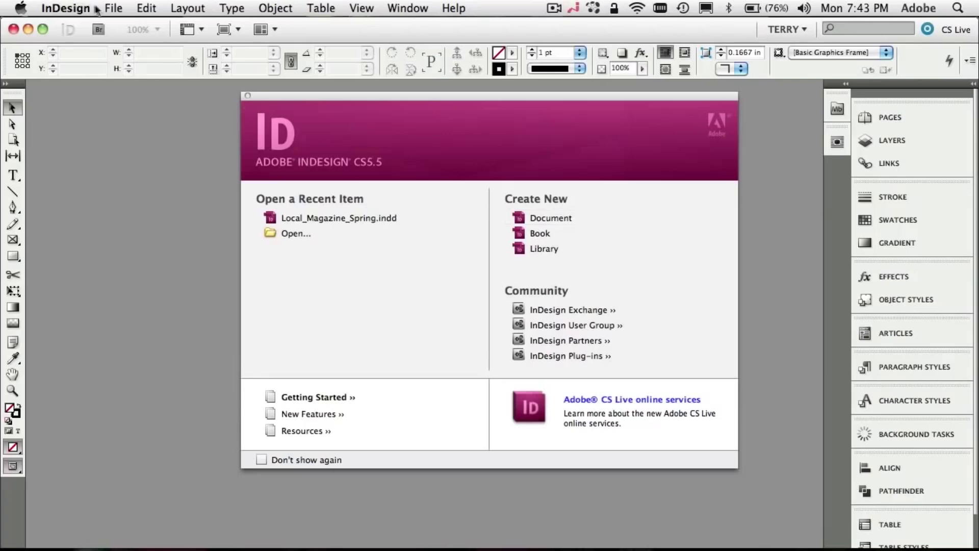
- Create a print document from the [Default] preset with 2 facing Letter pages and a 0.2 in bleed on all sides
click(550, 219)
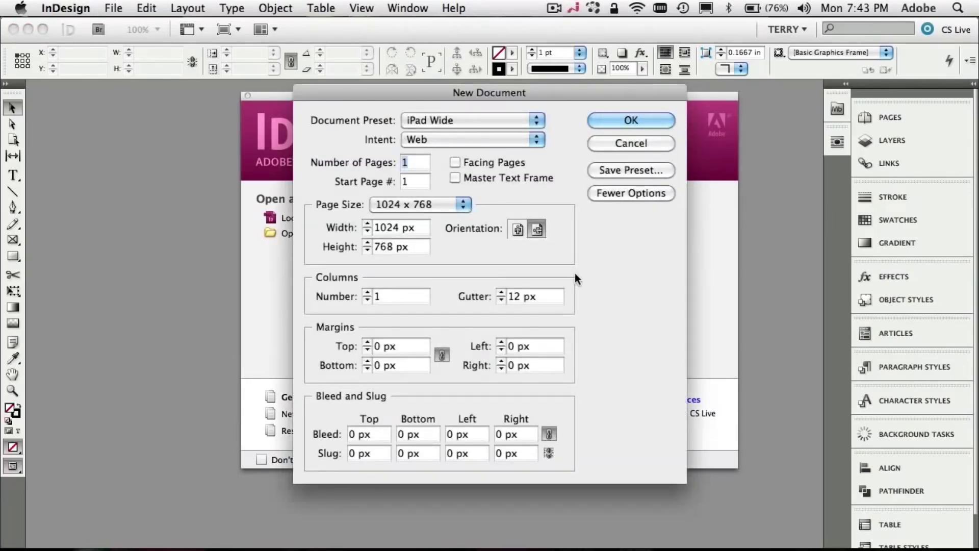
click(480, 119)
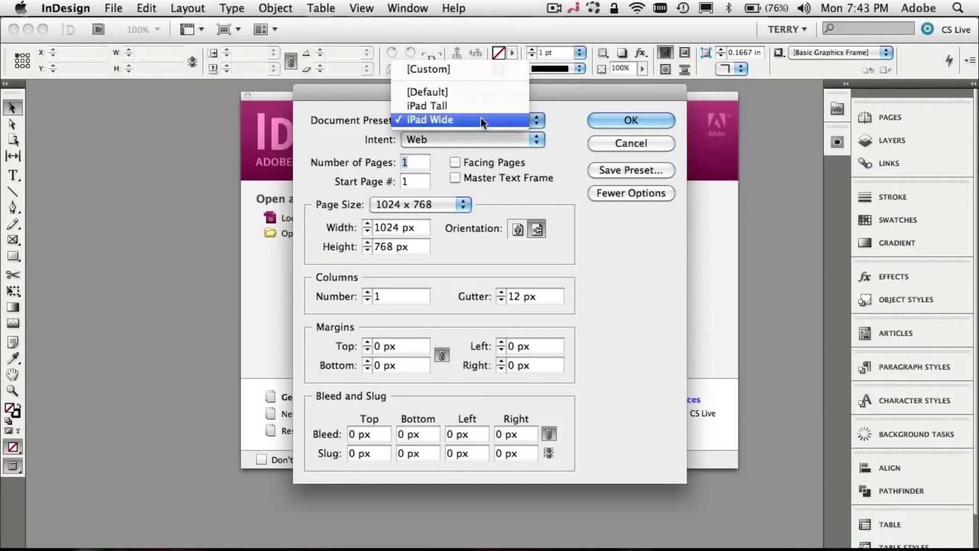
click(467, 93)
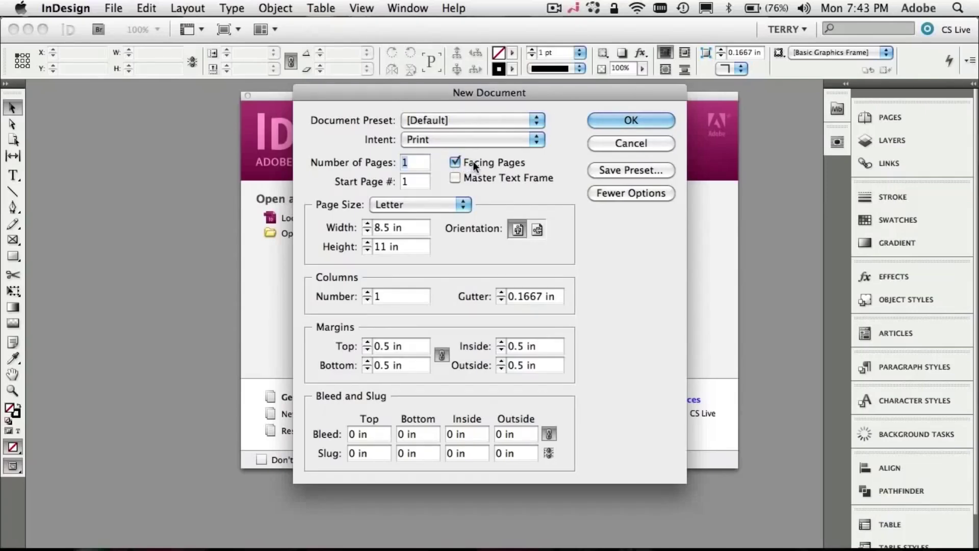
text(2)
click(373, 435)
text(.2)
key(Tab)
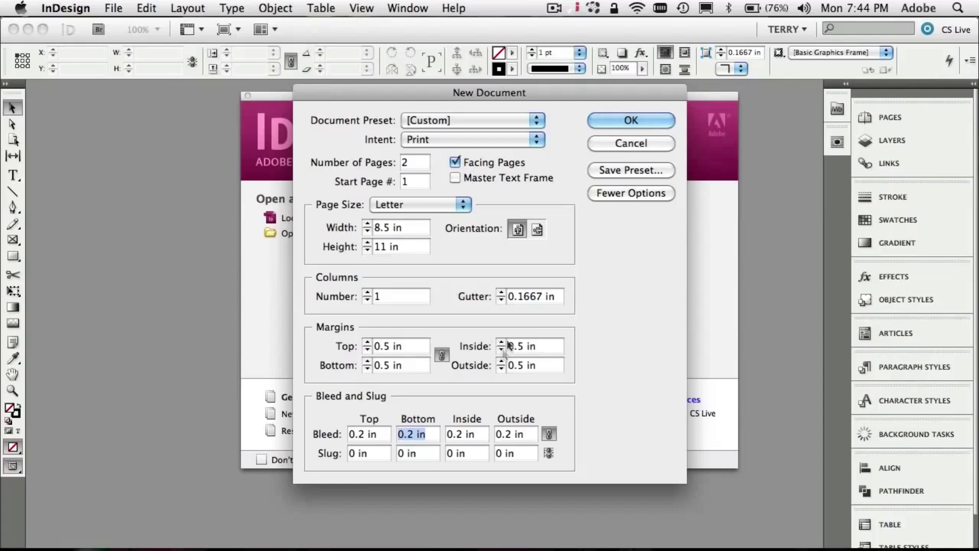
click(631, 120)
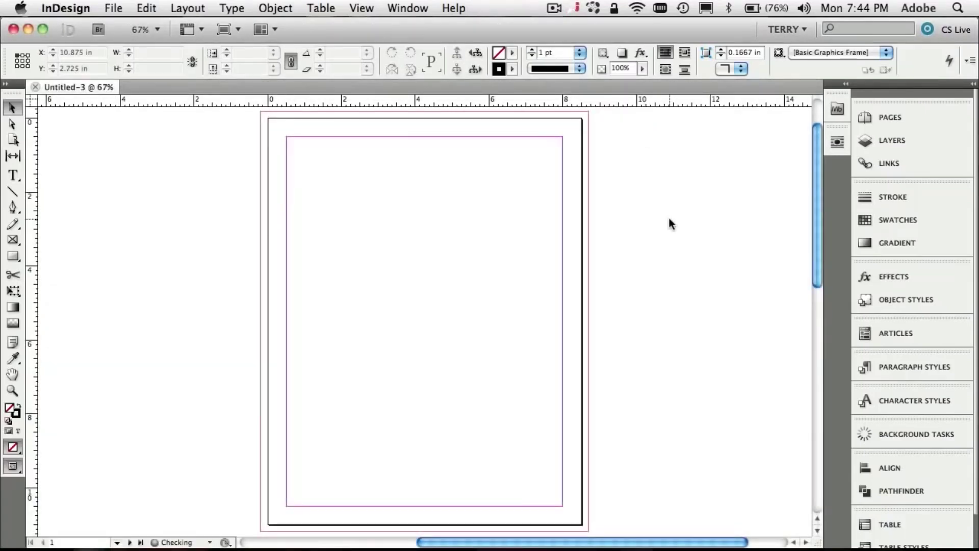
- Try to move page 2 next to page 1 so that both pages form one spread
scroll(669, 218, down, 5)
scroll(669, 219, down, 3)
scroll(669, 219, left, 3)
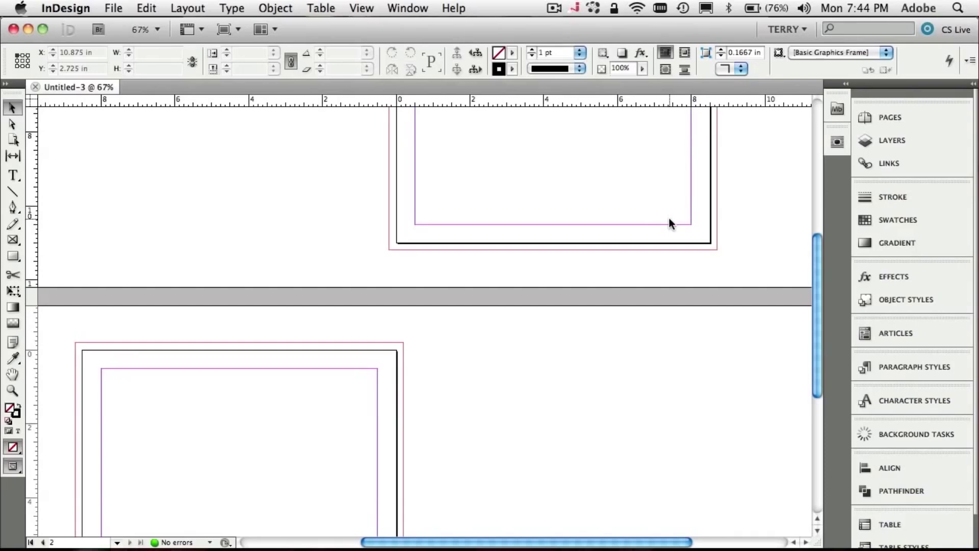
click(867, 117)
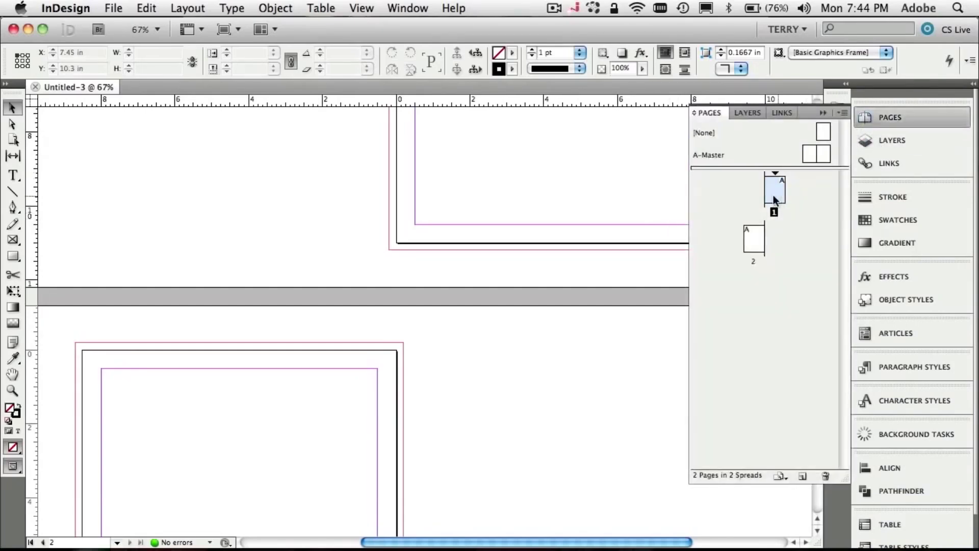
drag(754, 237, 763, 197)
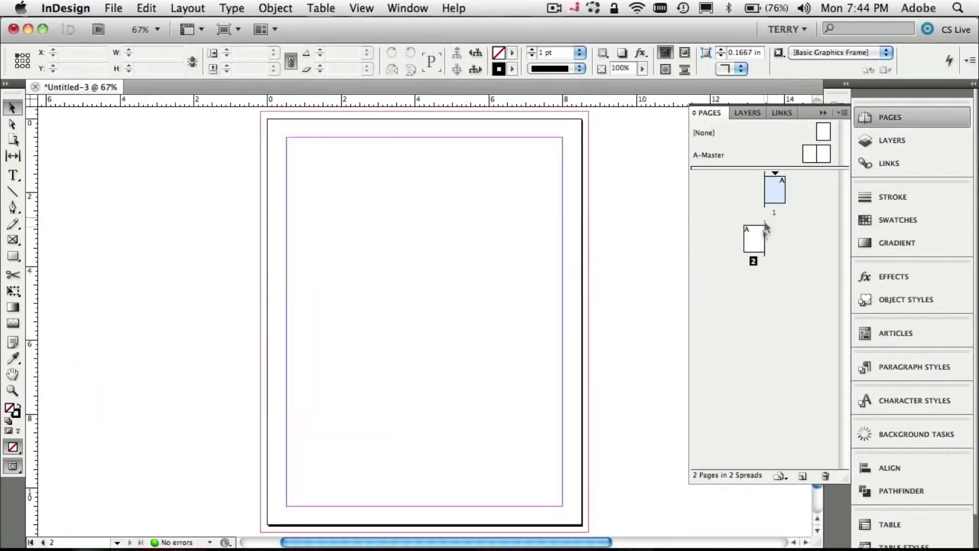
click(754, 235)
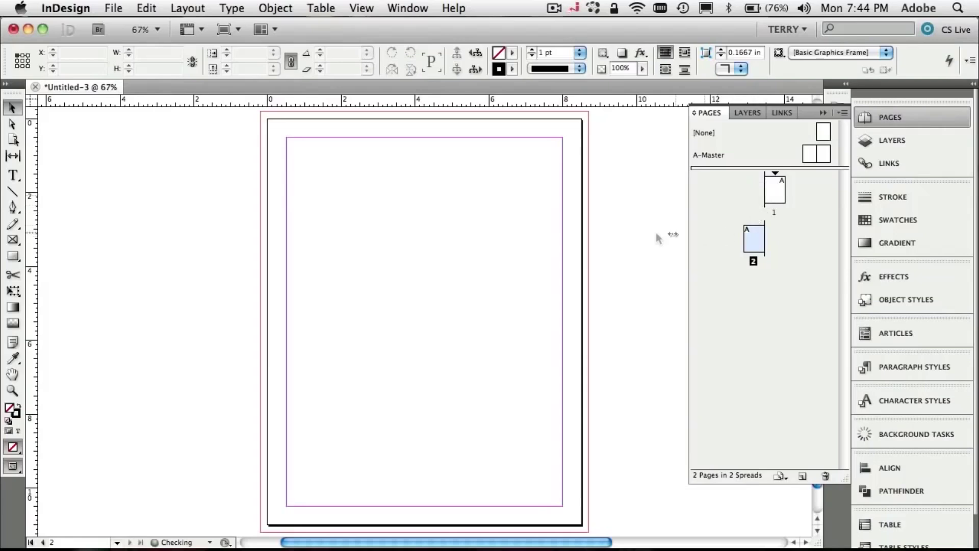
scroll(623, 237, down, 10)
scroll(623, 238, right, 6)
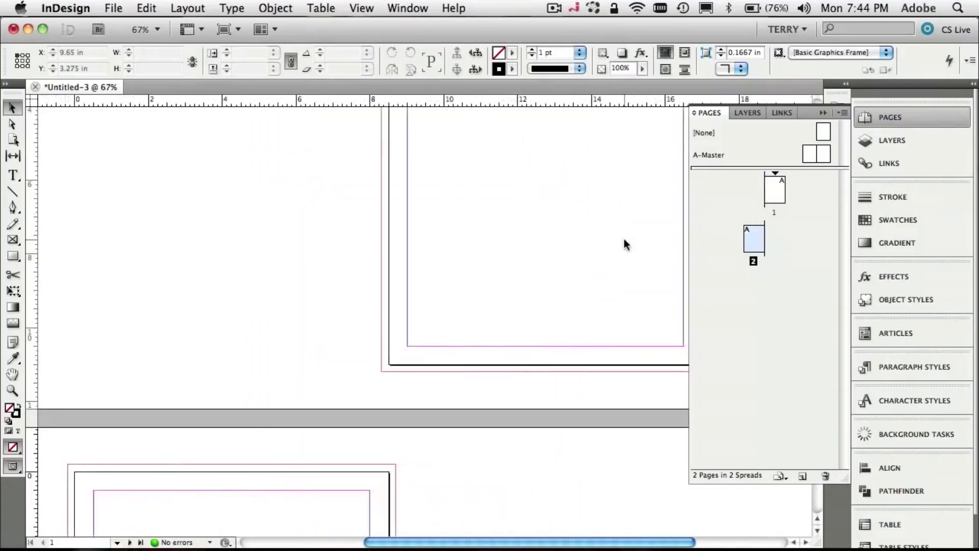
scroll(624, 244, down, 2)
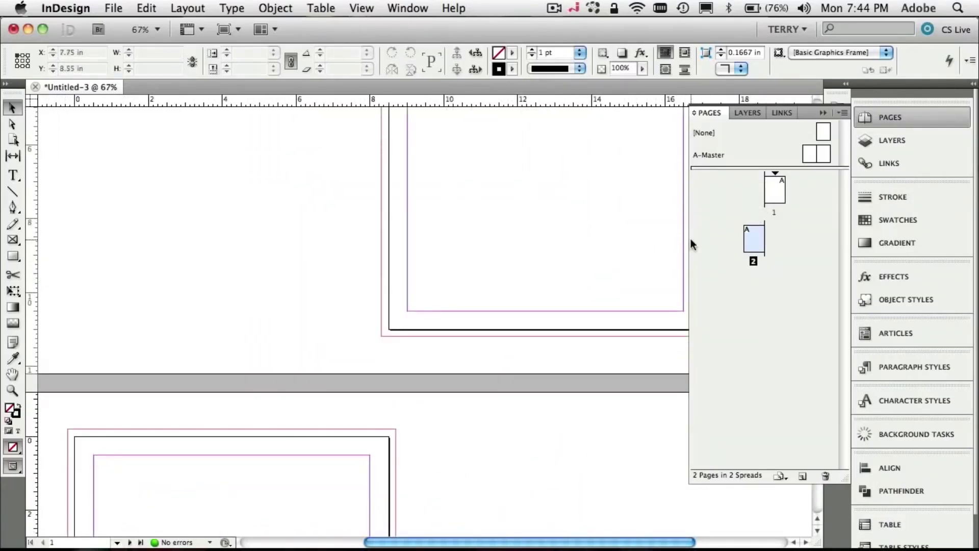
- Disable Allow Document Pages to Shuffle and move page 2 alongside page 1 to form a two-page spread
click(841, 113)
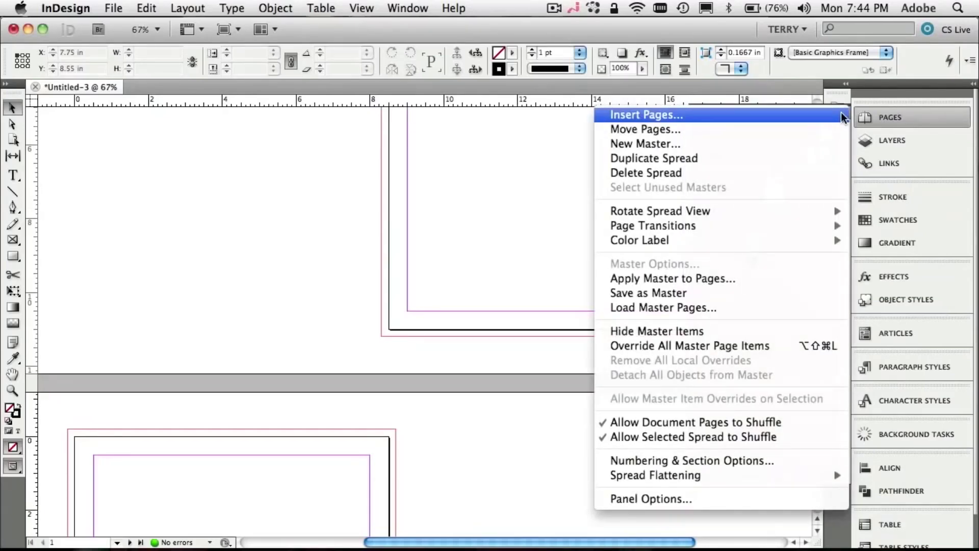
click(784, 421)
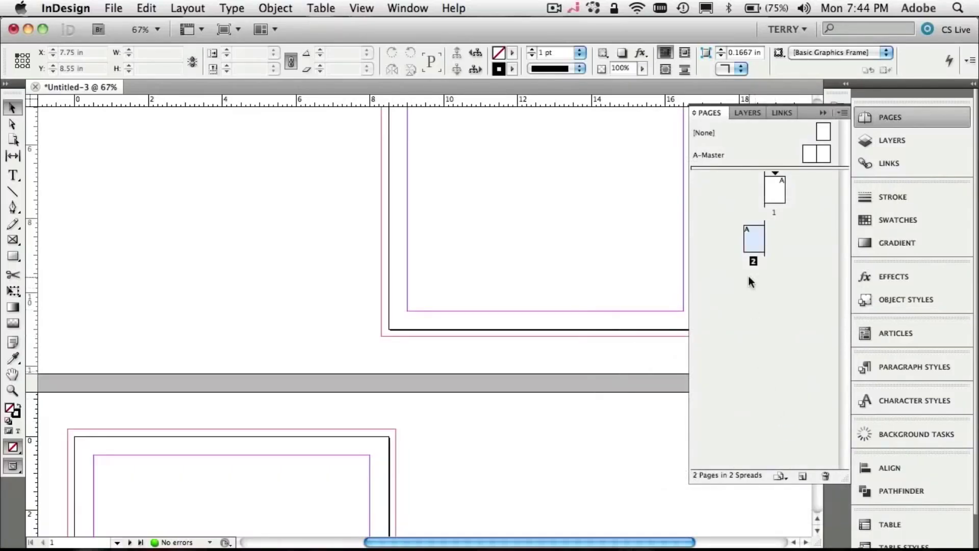
drag(757, 241, 759, 212)
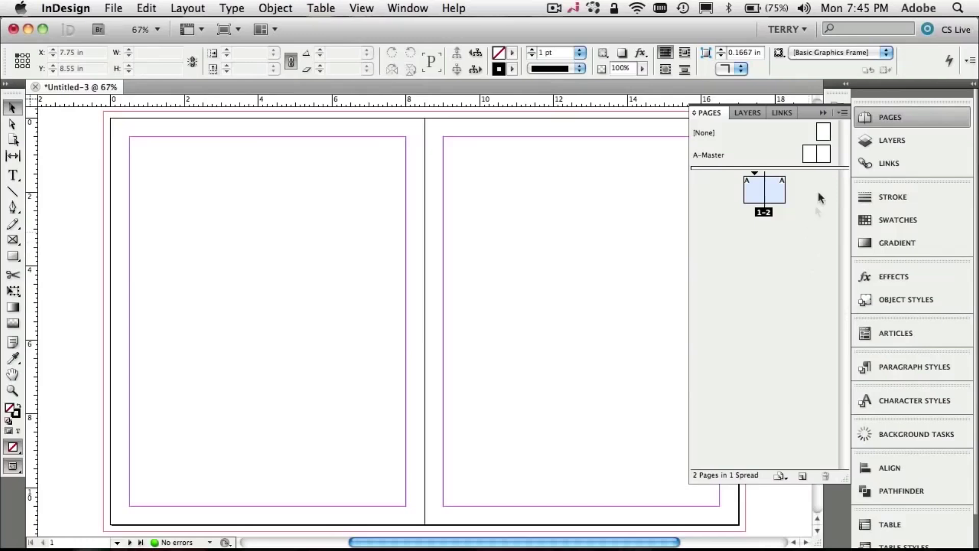
click(824, 112)
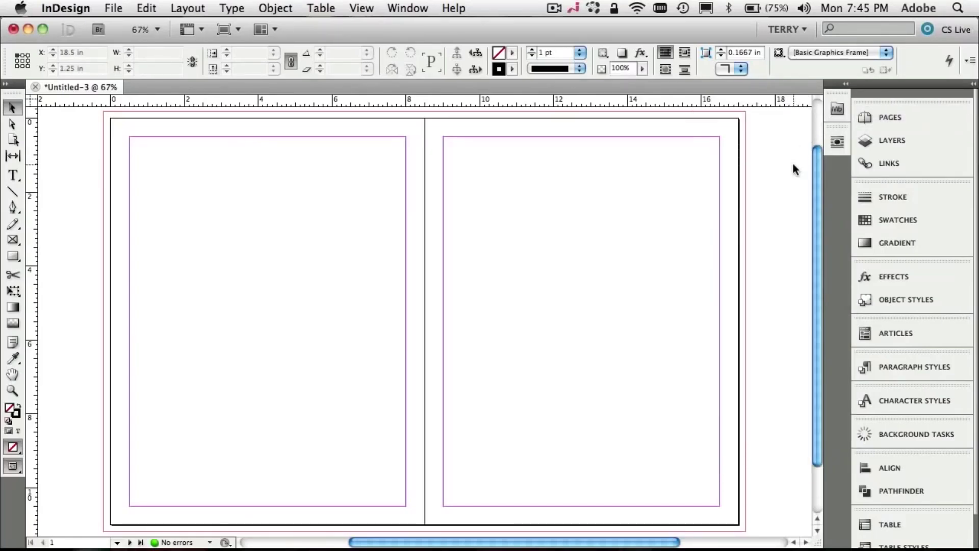
- Draw a rectangular frame of 8.7 by 11.4 in covering the spread's left page from the outer bleed to the spine
click(11, 240)
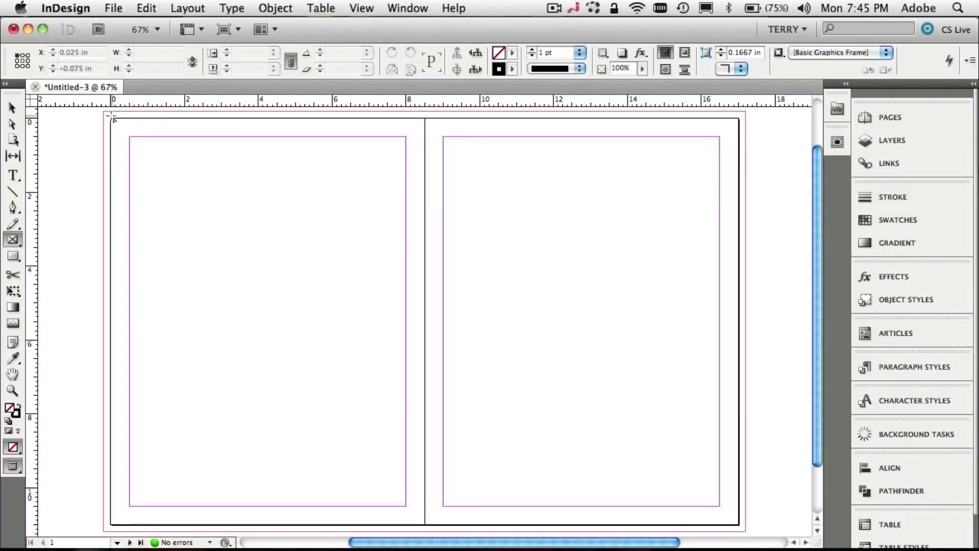
drag(103, 115, 425, 479)
scroll(599, 365, up, 2)
scroll(599, 365, up, 2)
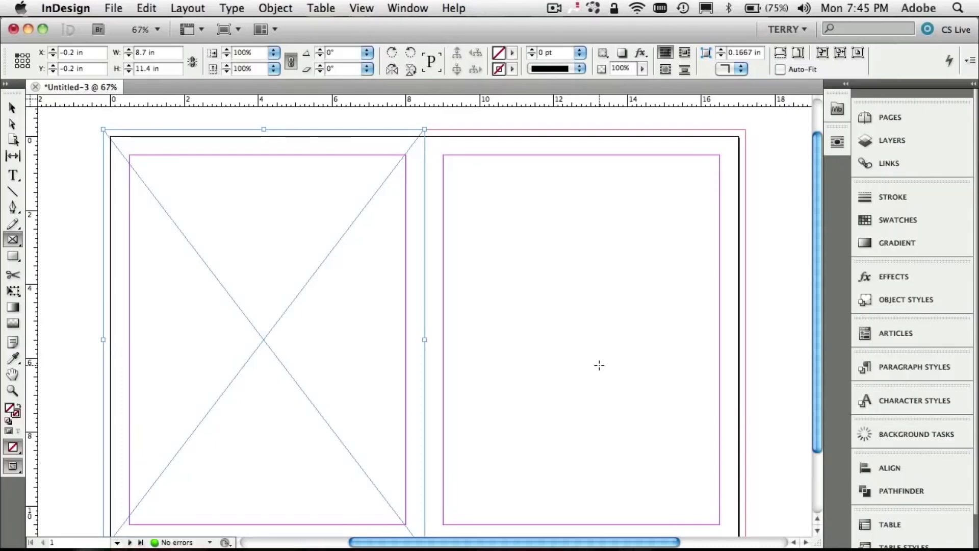
- Fill the left-page frame with the red swatch C=15 M=100 Y=100 K=0
click(909, 221)
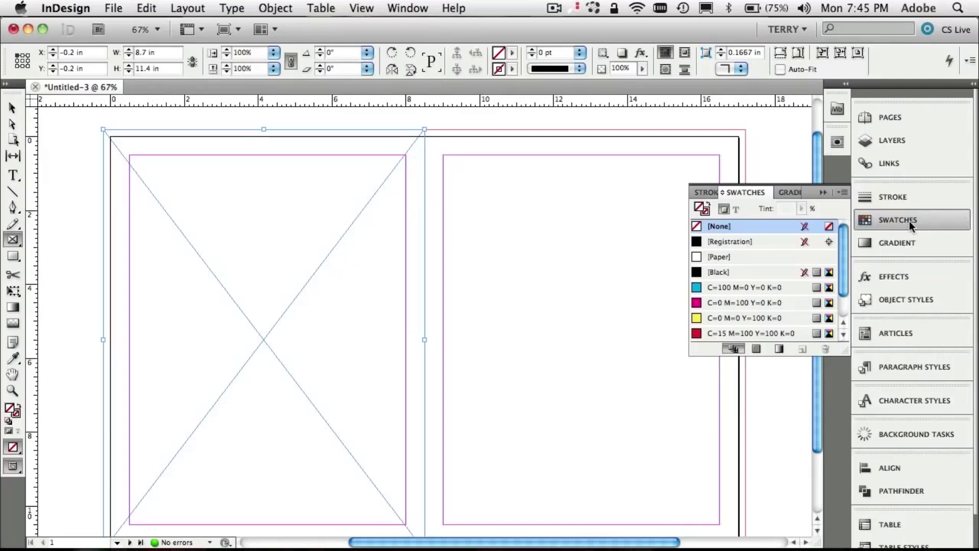
click(777, 334)
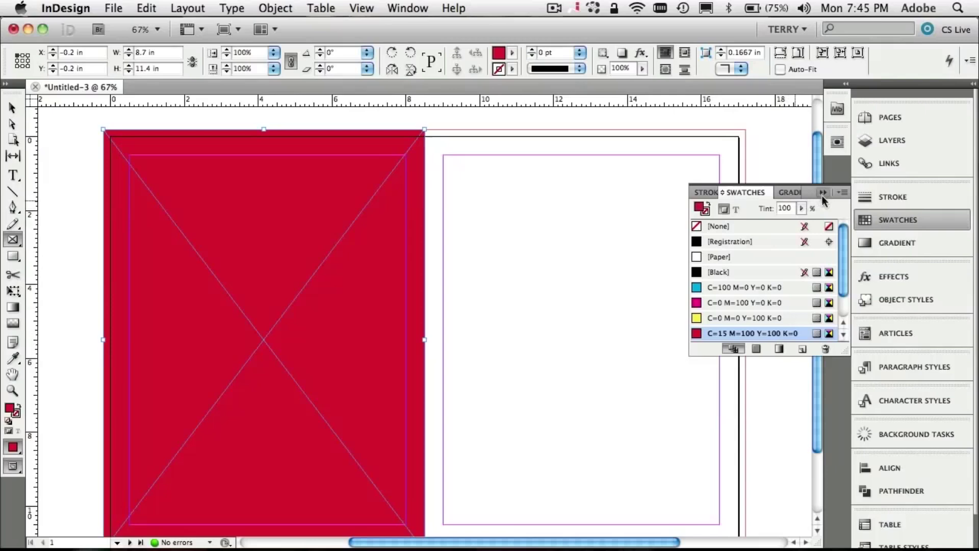
click(823, 193)
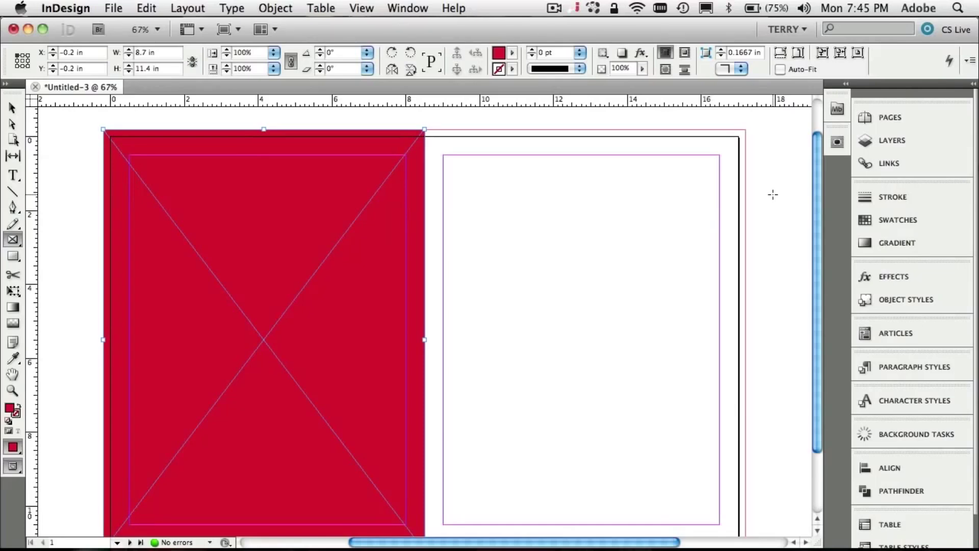
- Lock the red background frame and return to the Selection tool
click(282, 8)
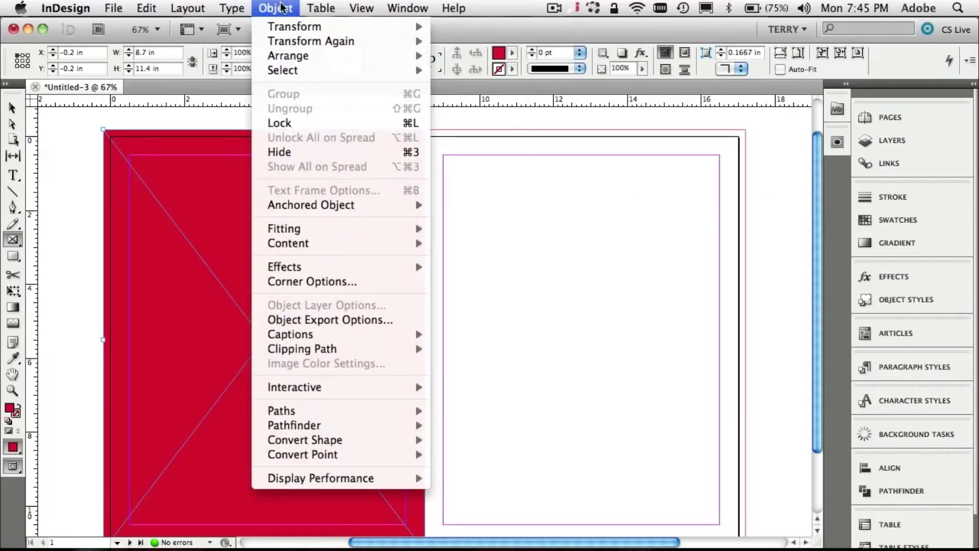
click(290, 123)
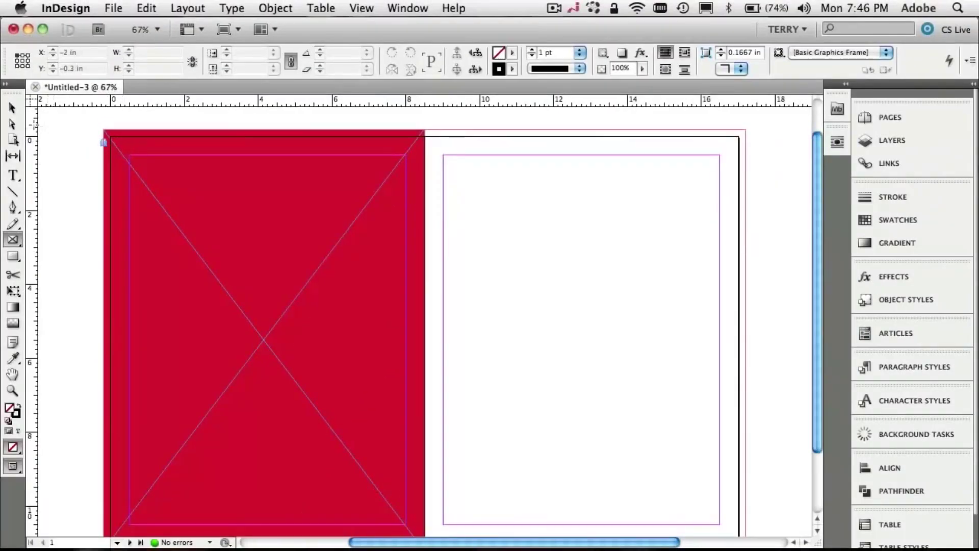
click(11, 107)
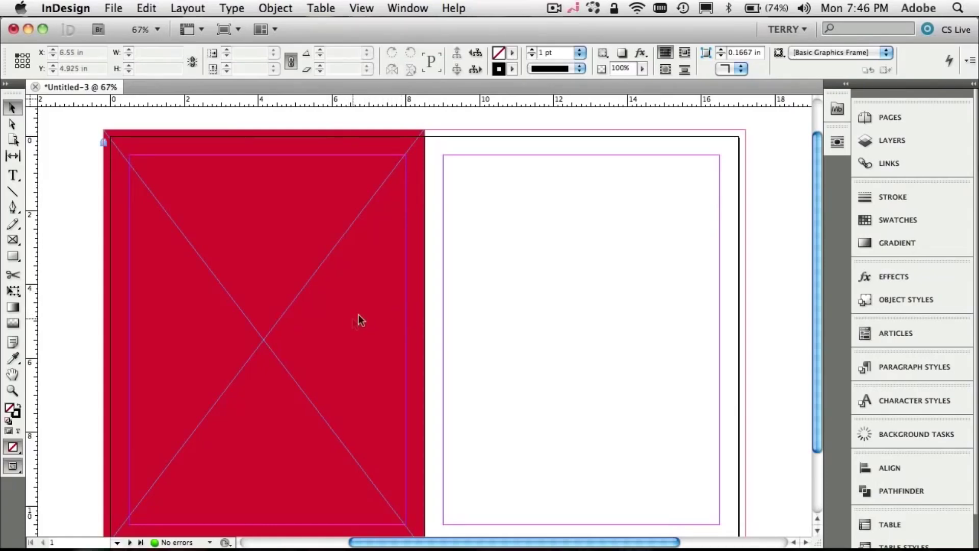
- Place the cut-out photo of the woman from Mini Bridge's "for ID" folder across the spread at about 14.45 by 11.83 in
click(836, 109)
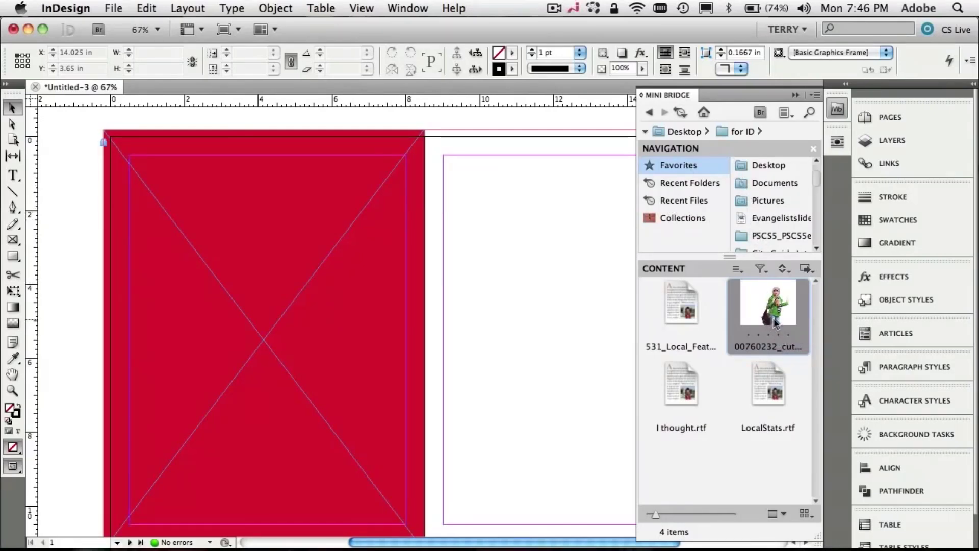
drag(777, 317, 307, 317)
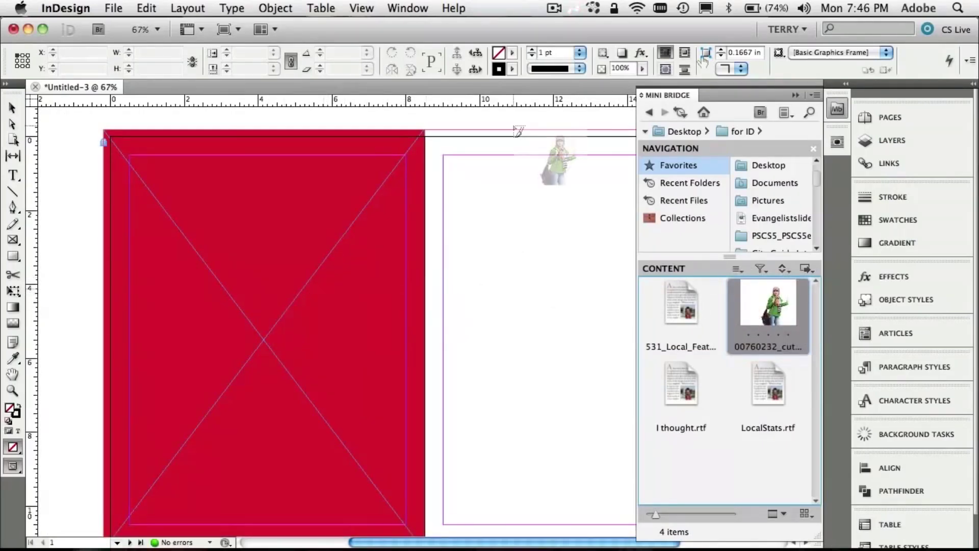
click(795, 96)
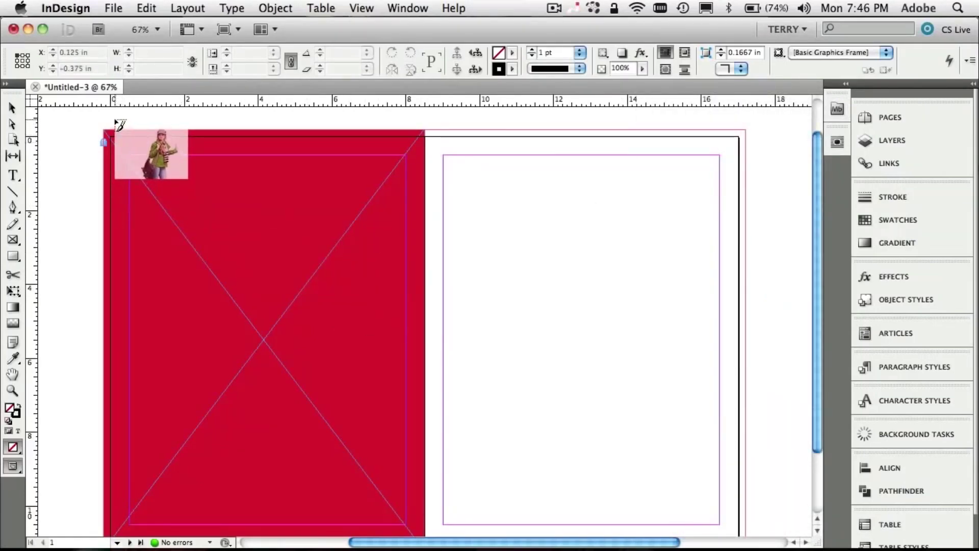
drag(121, 121, 531, 512)
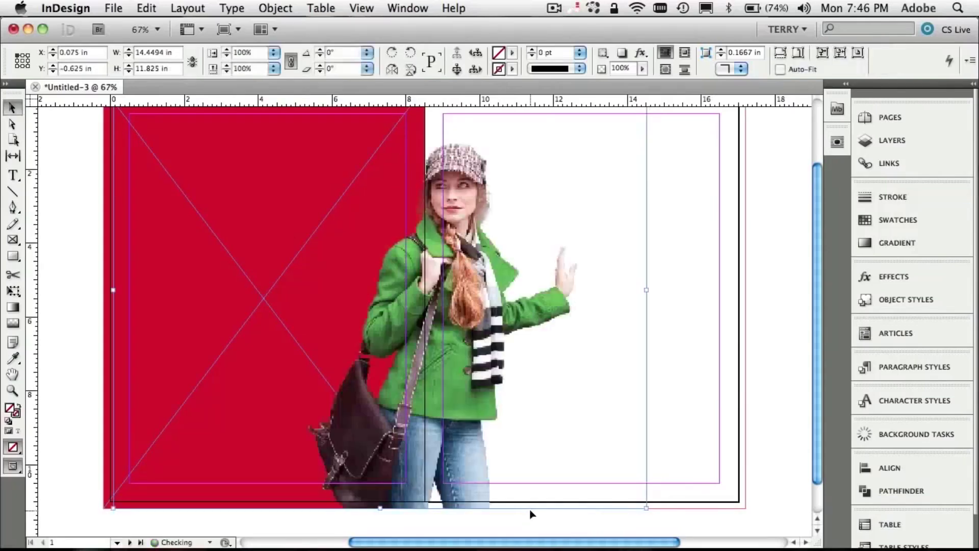
scroll(729, 392, up, 2)
scroll(729, 394, up, 2)
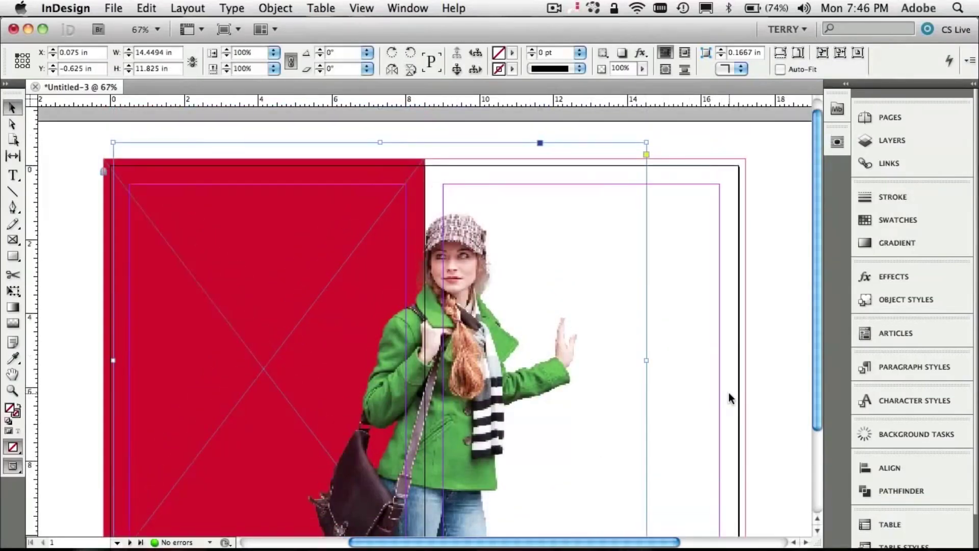
- Move the woman's photo over the red page to about X -2 in, Y -0.625 in, aligning its lower edge with the bleed
drag(528, 375, 453, 382)
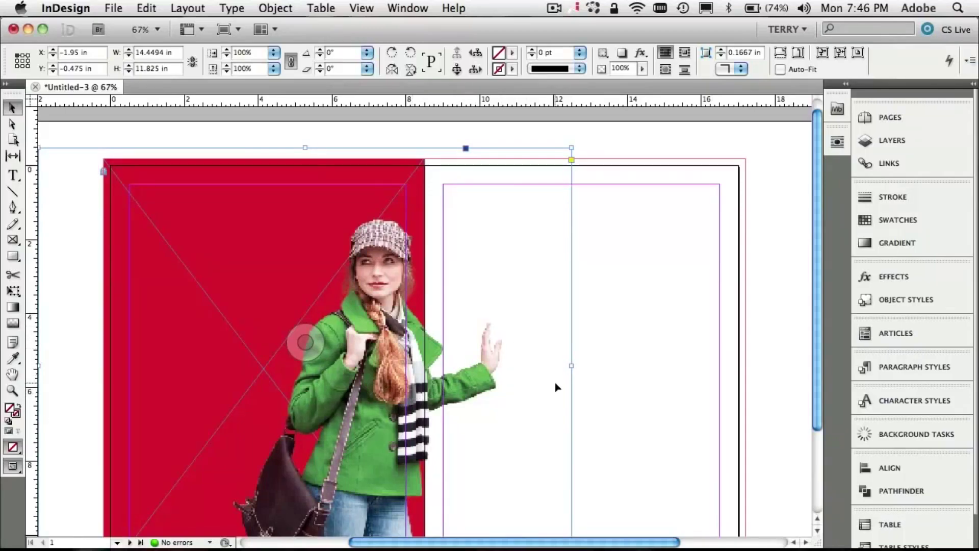
scroll(556, 387, down, 3)
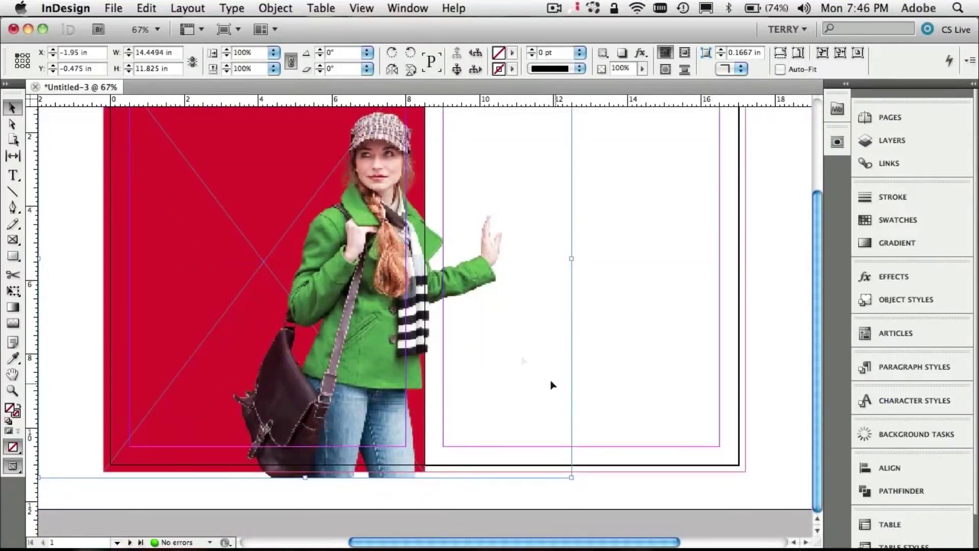
drag(453, 284, 453, 278)
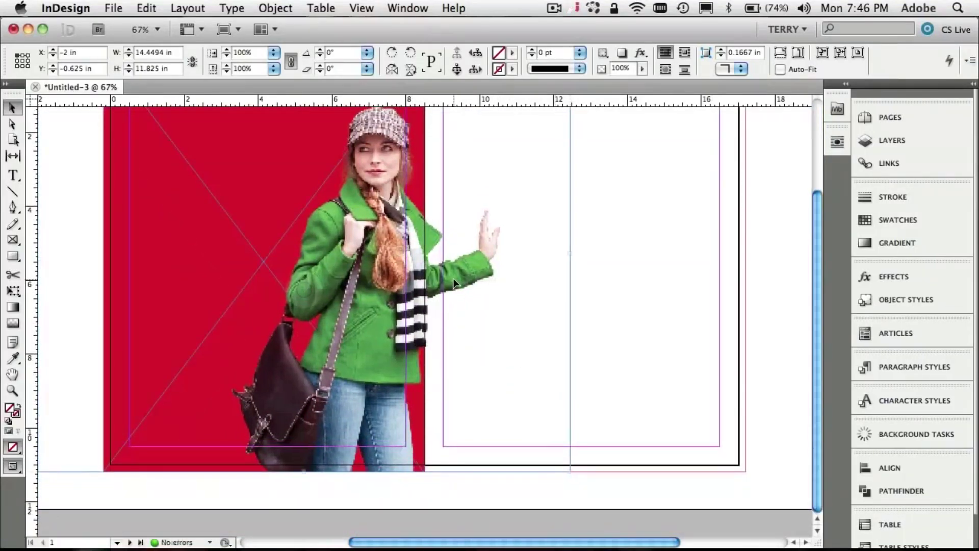
scroll(459, 430, up, 3)
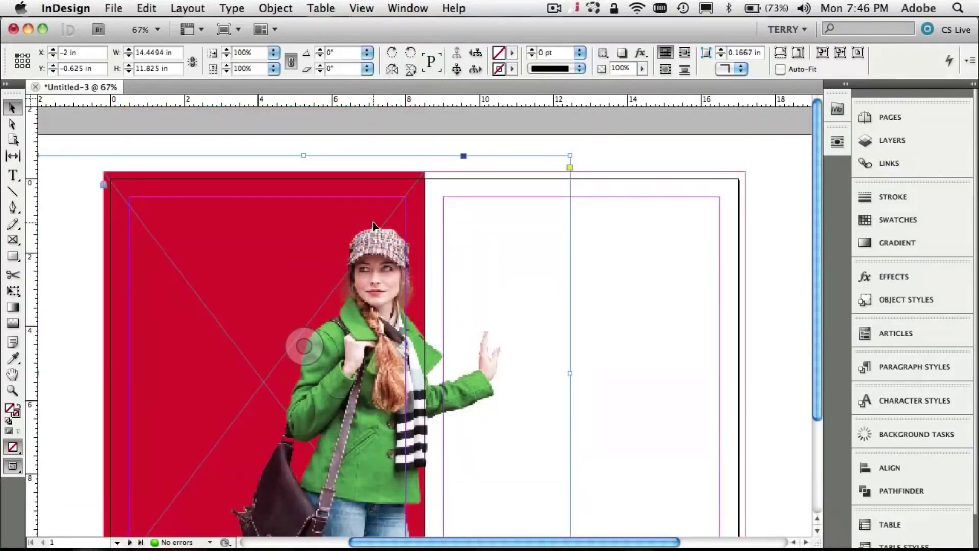
- Scale up the woman's photo from its upper-left corner to about 16.98 by 13.89 in, keeping the opposite corner fixed
key(super+minus)
key(super+minus)
key(super+minus)
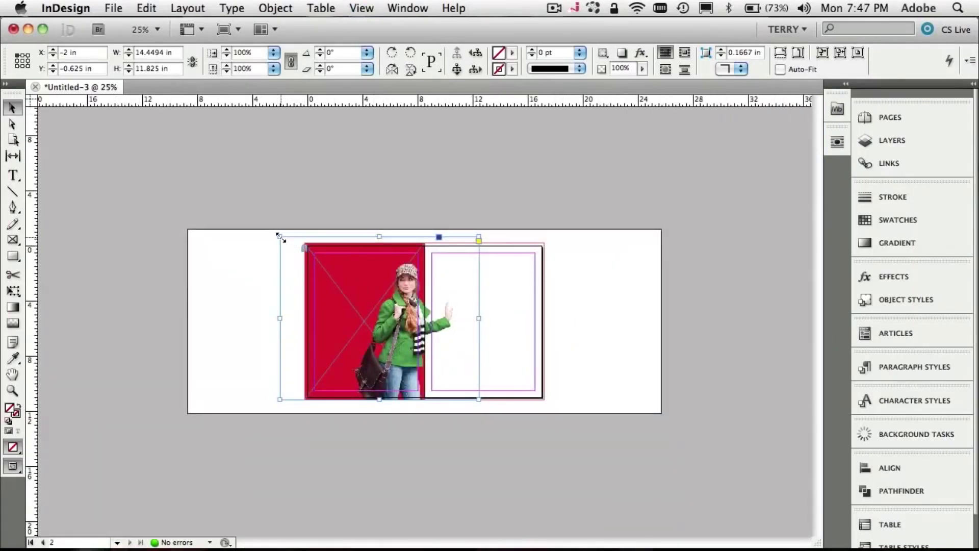
drag(280, 236, 246, 209)
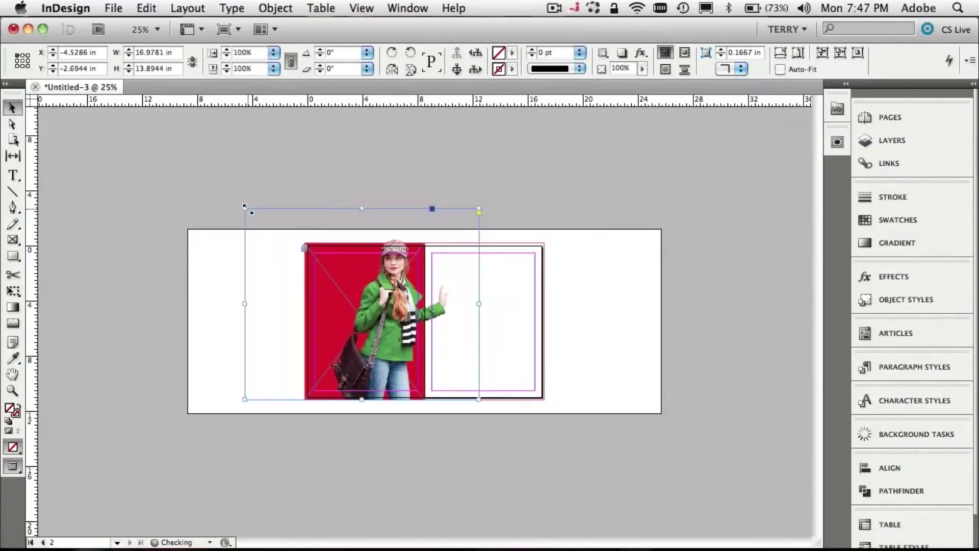
key(super+equal)
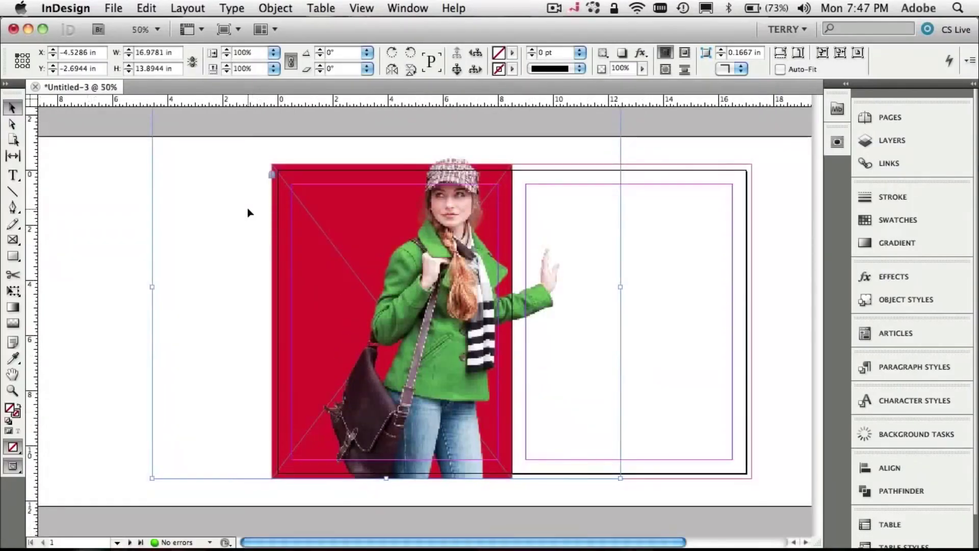
- Place LocalStats.rtf on the red page in a frame about 2.97 by 3.91 in, checking the document fonts without replacing any
scroll(248, 212, right, 5)
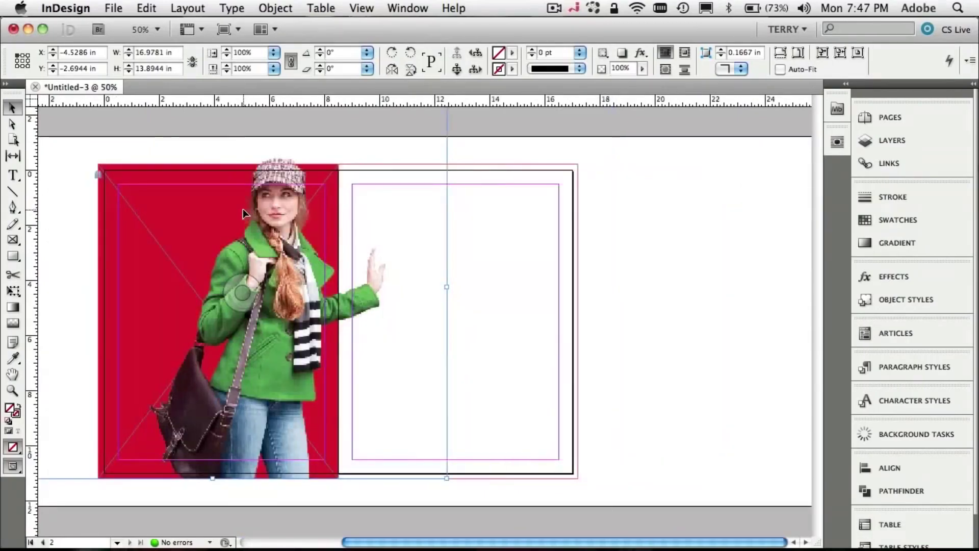
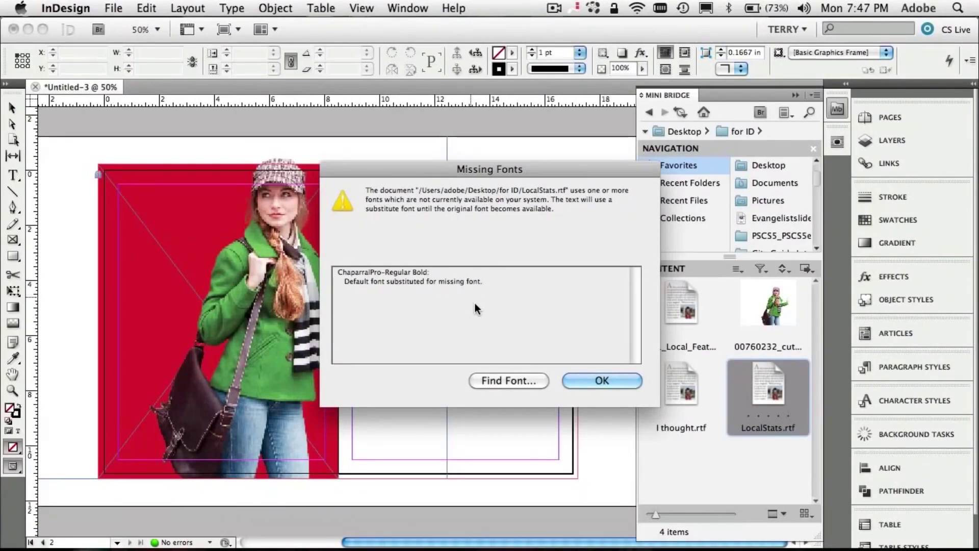
click(503, 379)
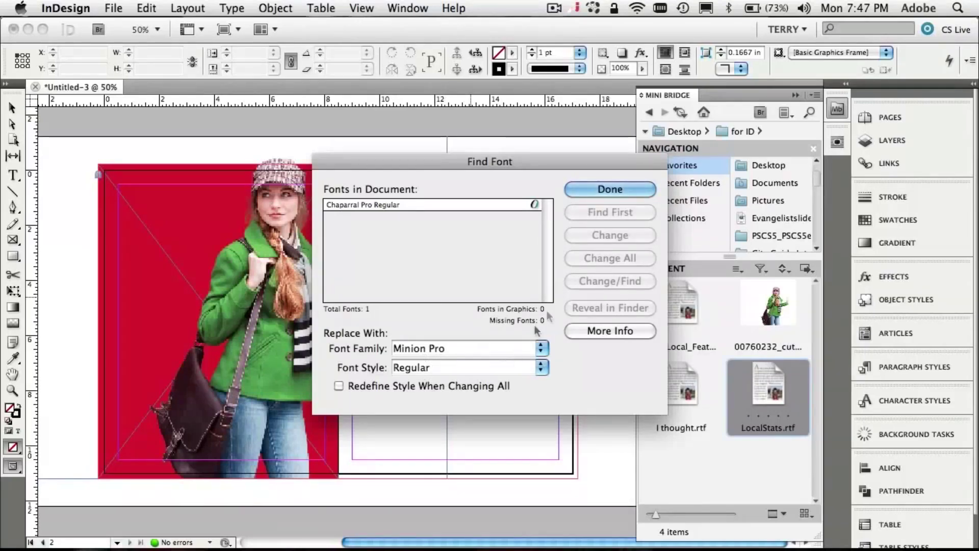
click(592, 190)
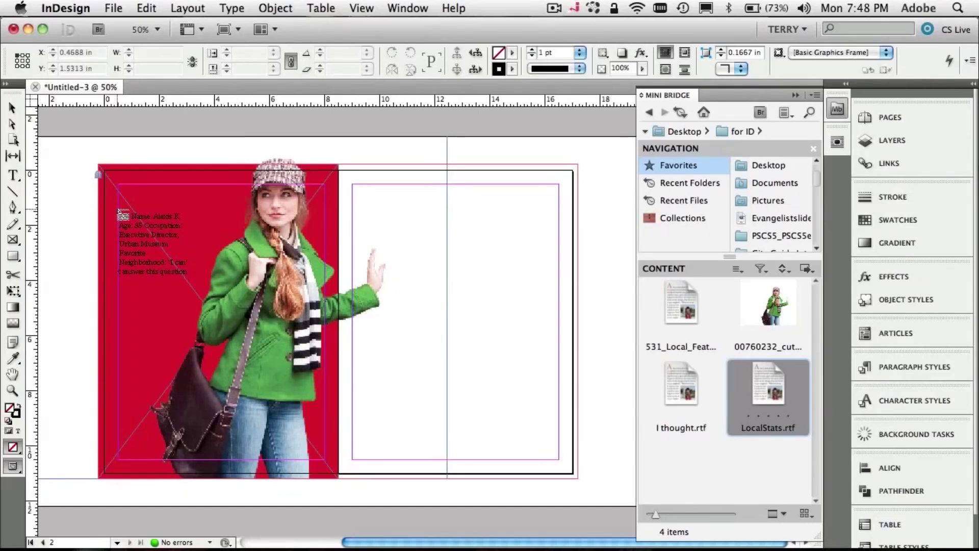
drag(118, 202, 199, 309)
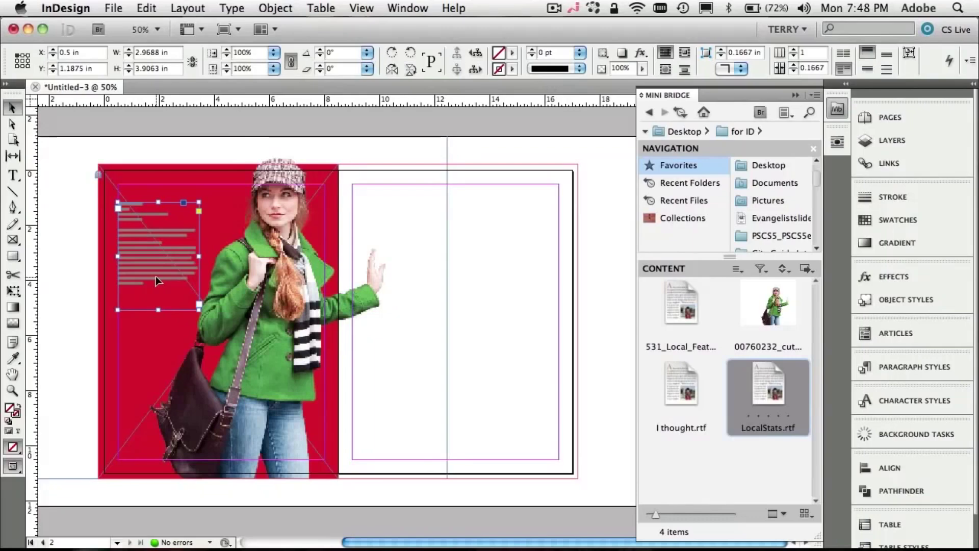
- Shorten the placed text frame to about 3.06 in high to fit its text, and move it down to about Y 1.76 in
key(super+equal)
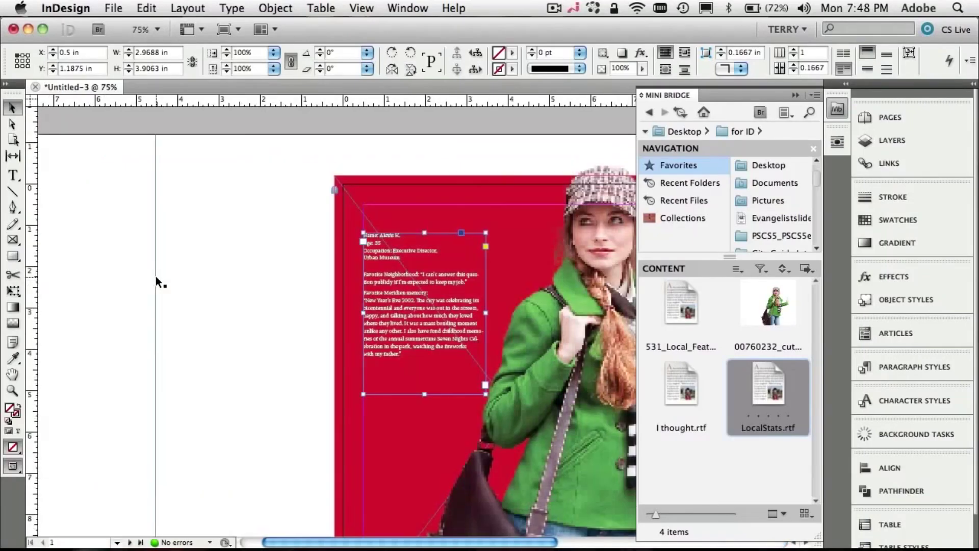
key(super+equal)
key(super+equal)
key(super+equal)
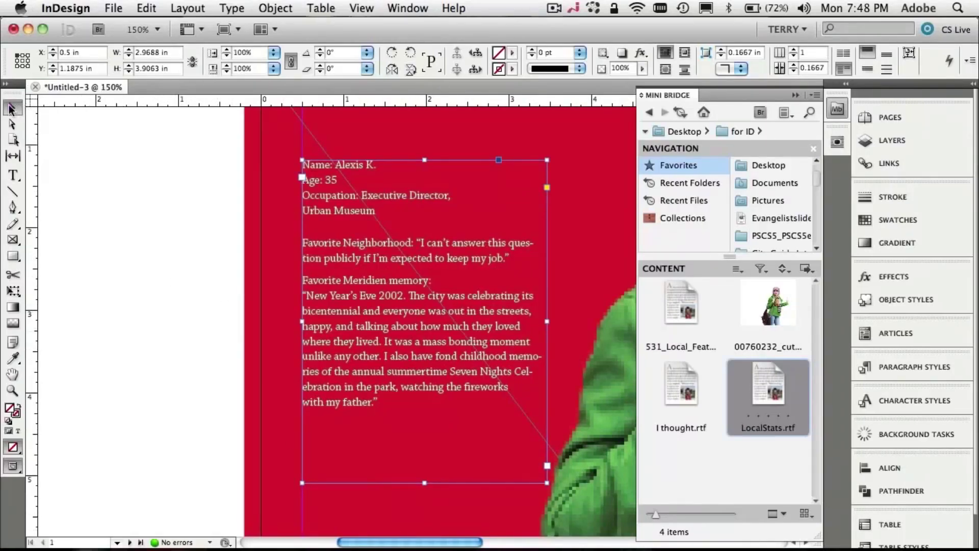
drag(425, 483, 419, 413)
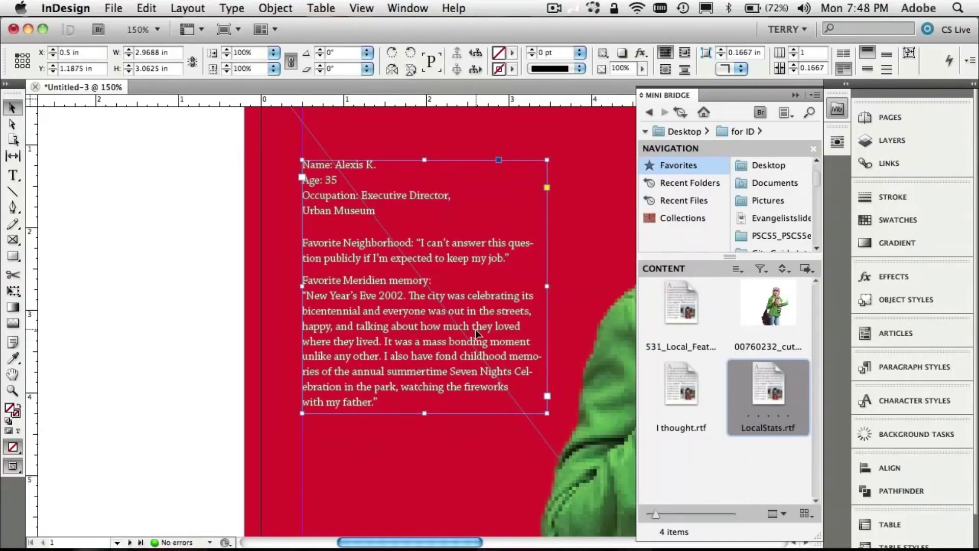
drag(475, 333, 478, 385)
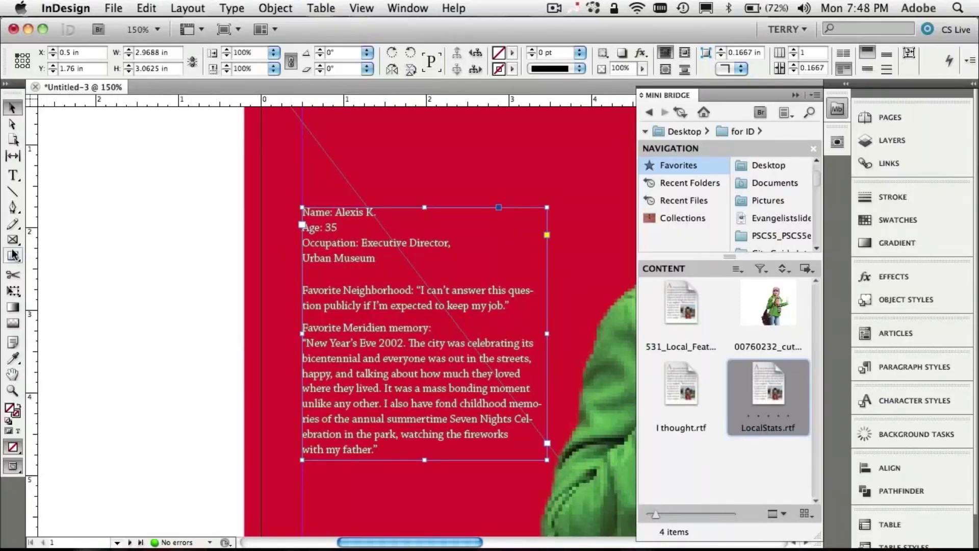
- Draw a text frame about 2.96 by 0.43 in directly above the placed text and enter the heading "Stats"
click(13, 175)
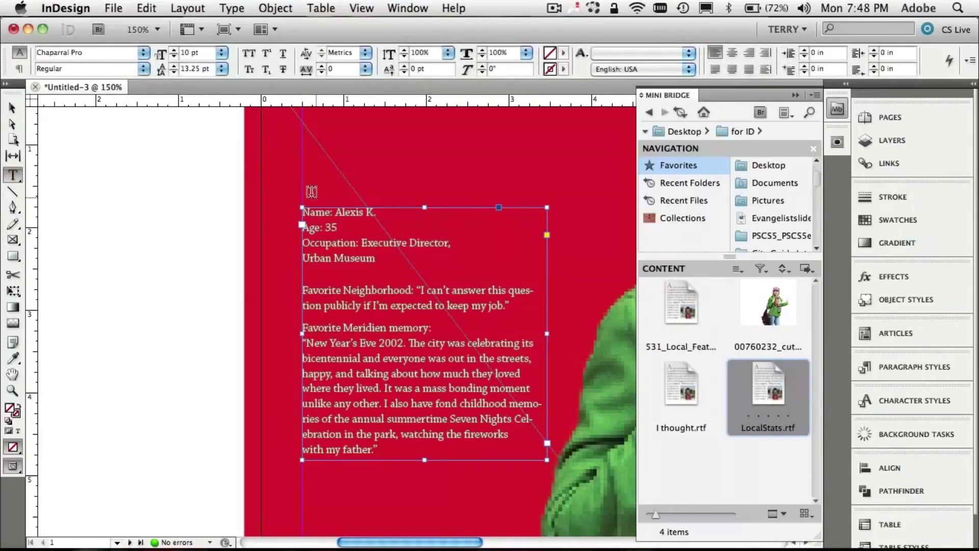
drag(303, 162, 547, 200)
text(Stats)
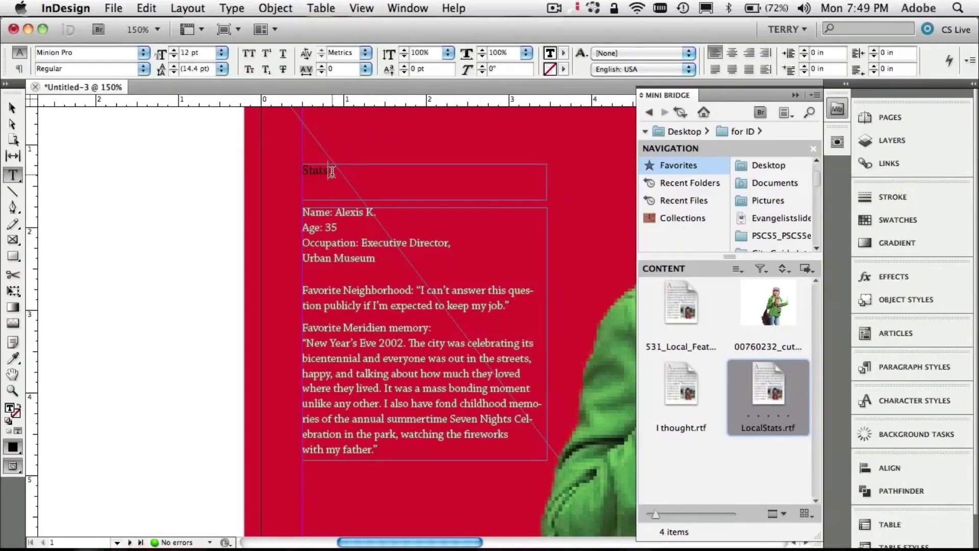
- Color the heading text "Stats" with the Paper swatch
drag(329, 171, 278, 167)
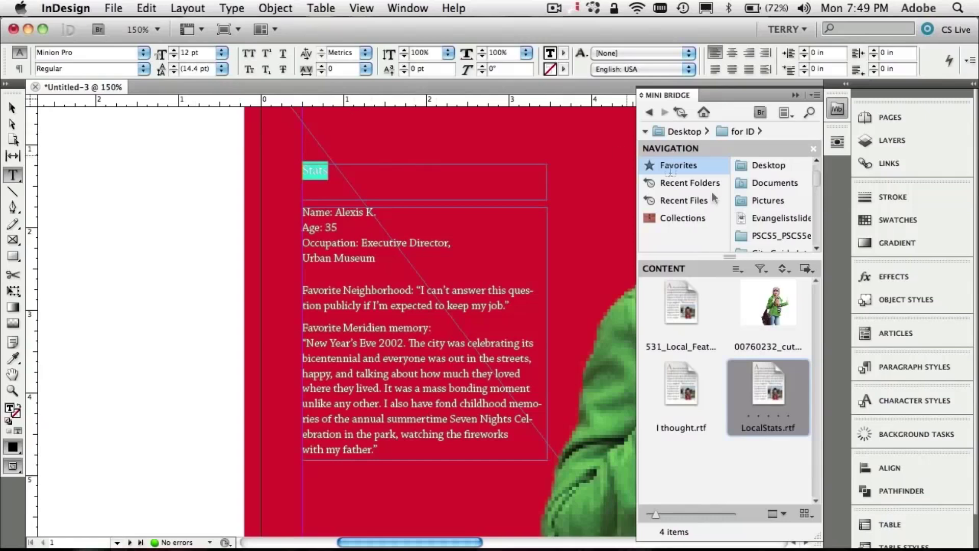
click(894, 220)
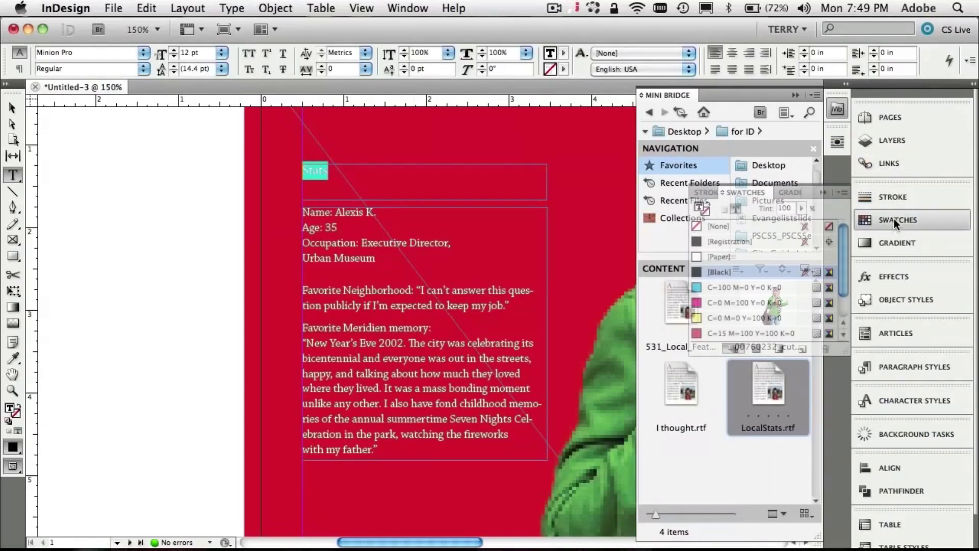
click(702, 256)
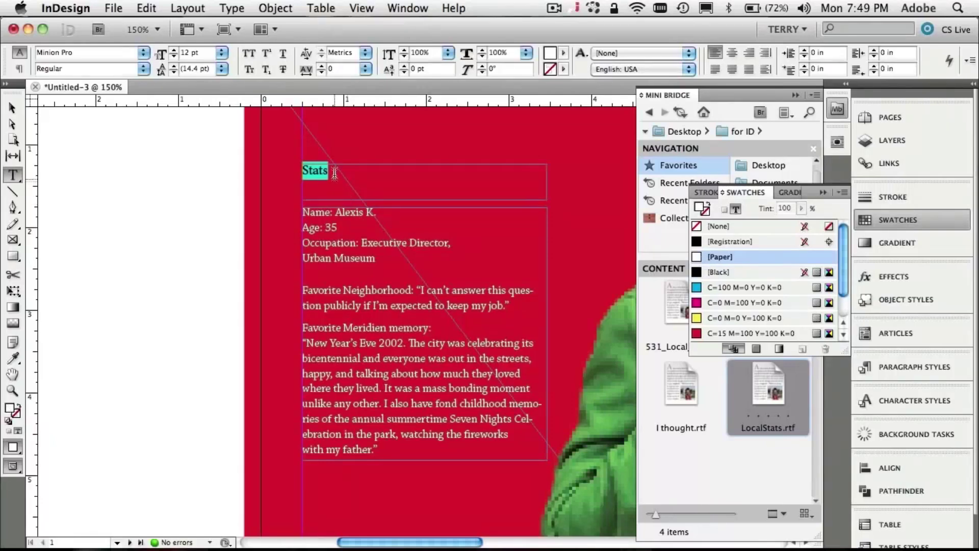
- Enlarge the "Stats" heading to 34 pt and return to the Selection tool
click(222, 53)
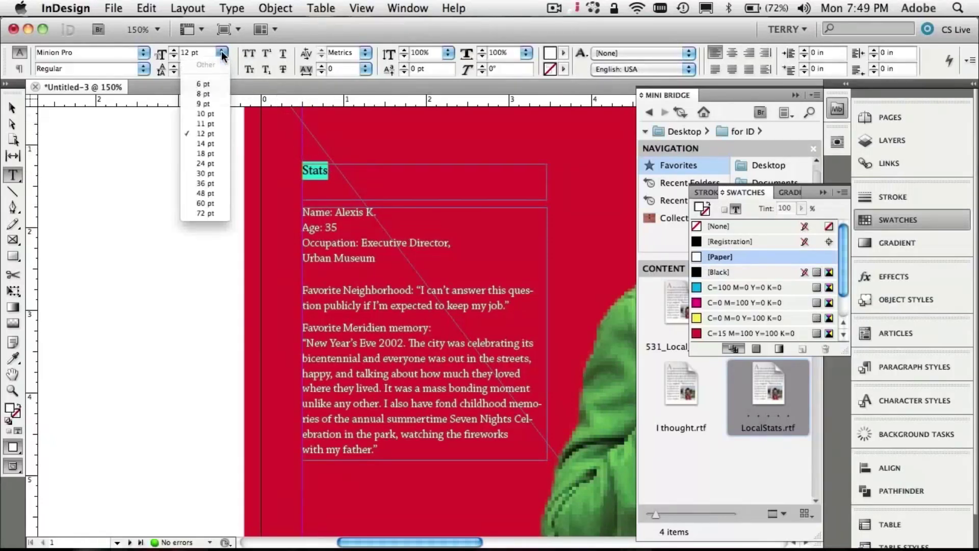
click(207, 154)
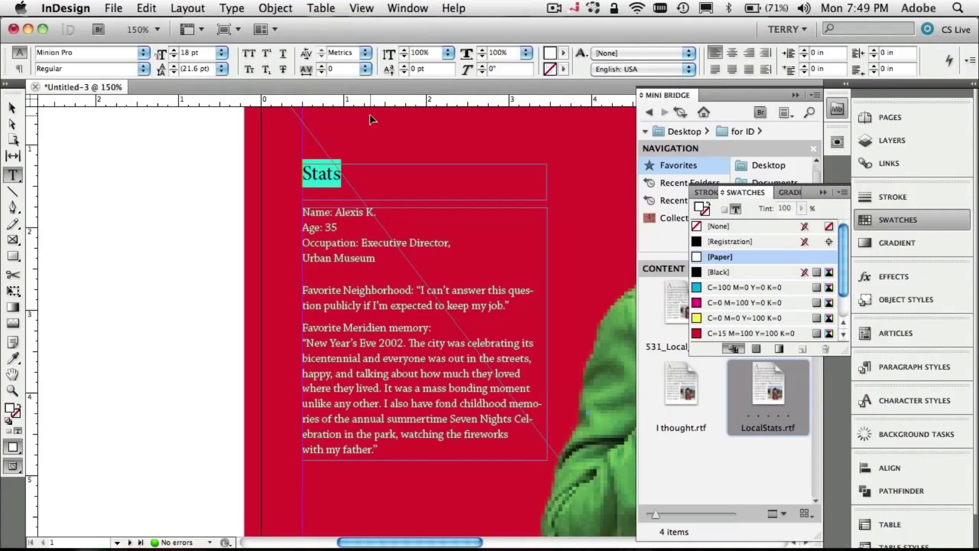
key(super+shift+period)
key(super+shift+period)
key(super+shift+period)
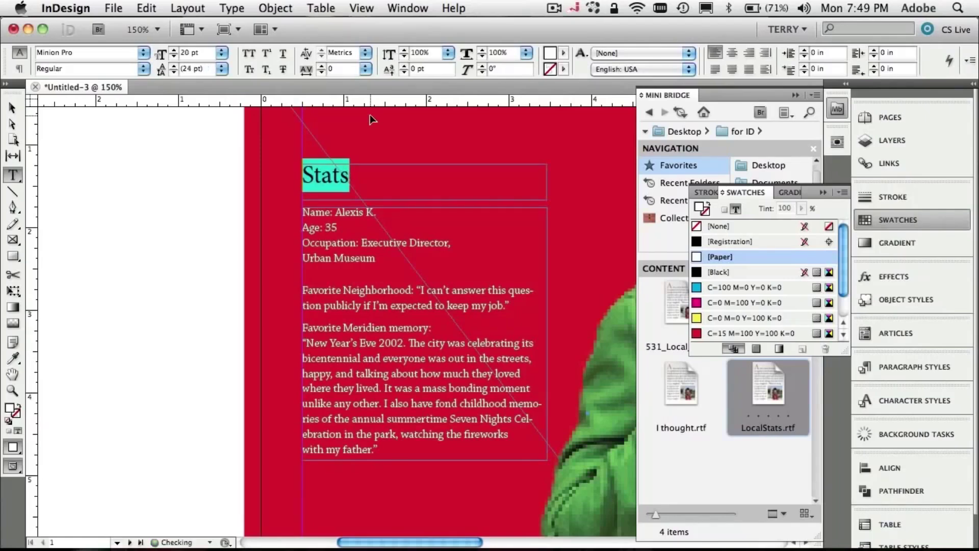
key(super+shift+period)
key(super+shift+period)
key(super+shift+period)
key(super+shift+period)
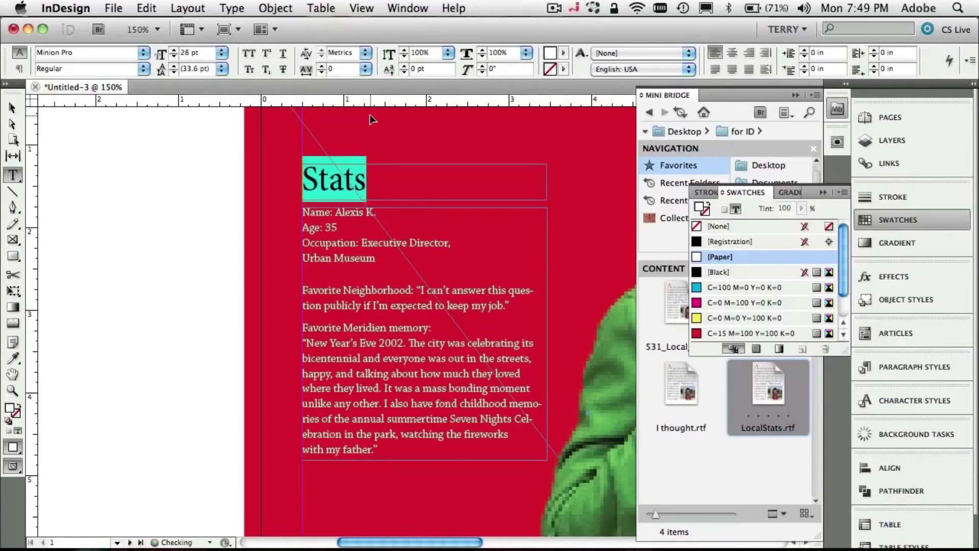
key(super+shift+period)
key(super+shift+period)
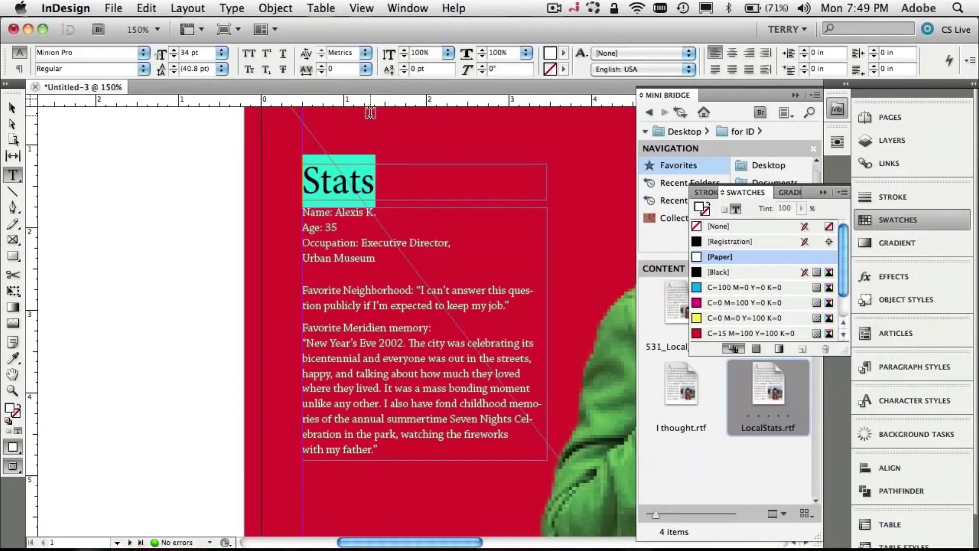
click(10, 106)
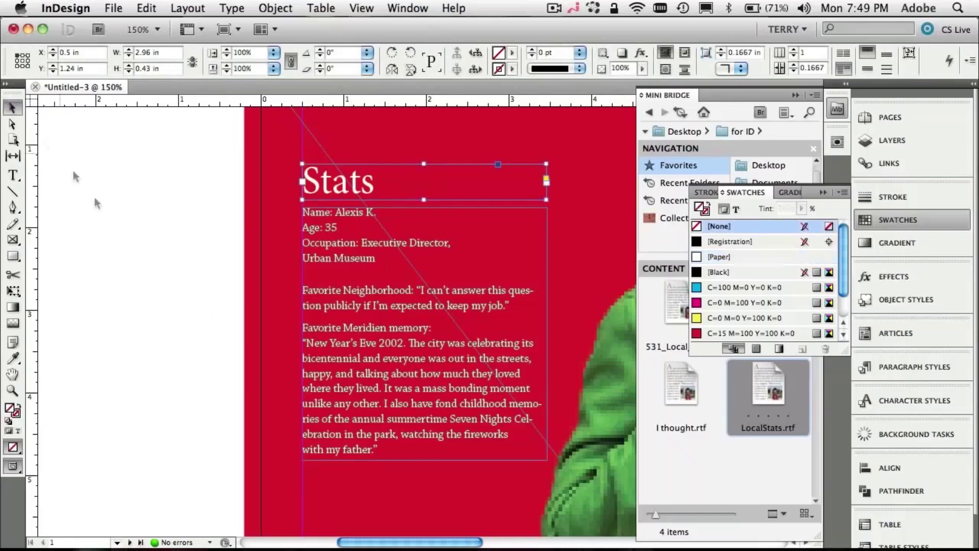
- Shift the woman's photo horizontally toward the white page to about X -4.06 in and deselect it
key(super+minus)
key(super+minus)
key(super+minus)
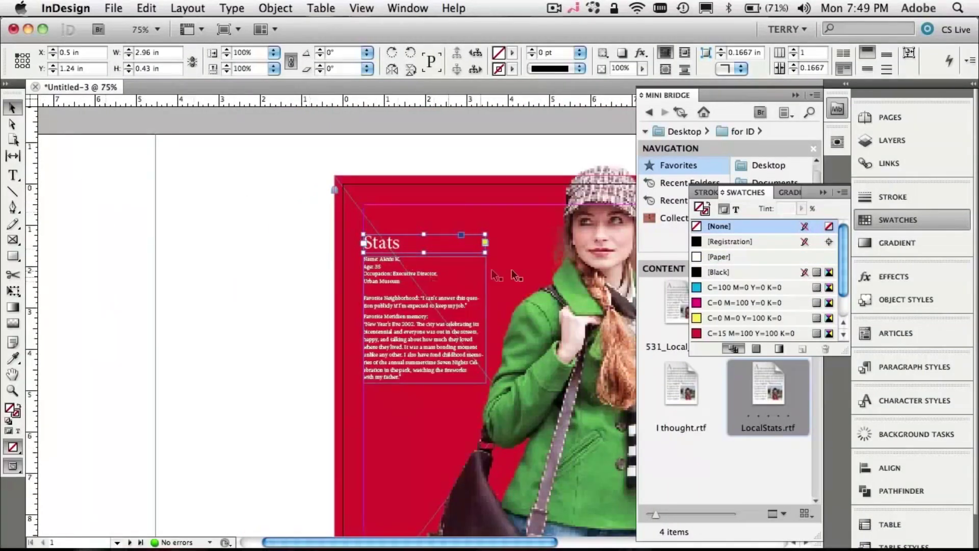
mouse_move(438, 545)
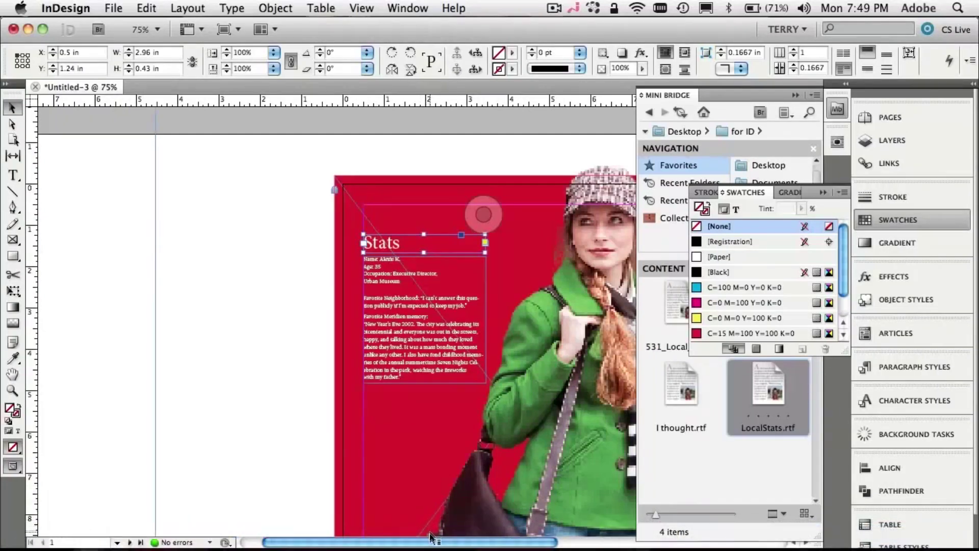
drag(433, 542, 557, 545)
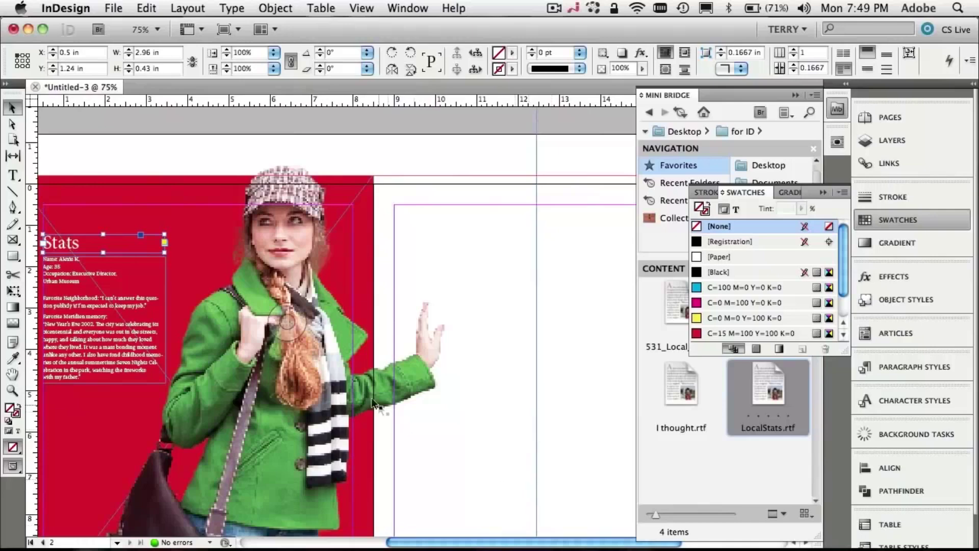
drag(416, 371, 435, 374)
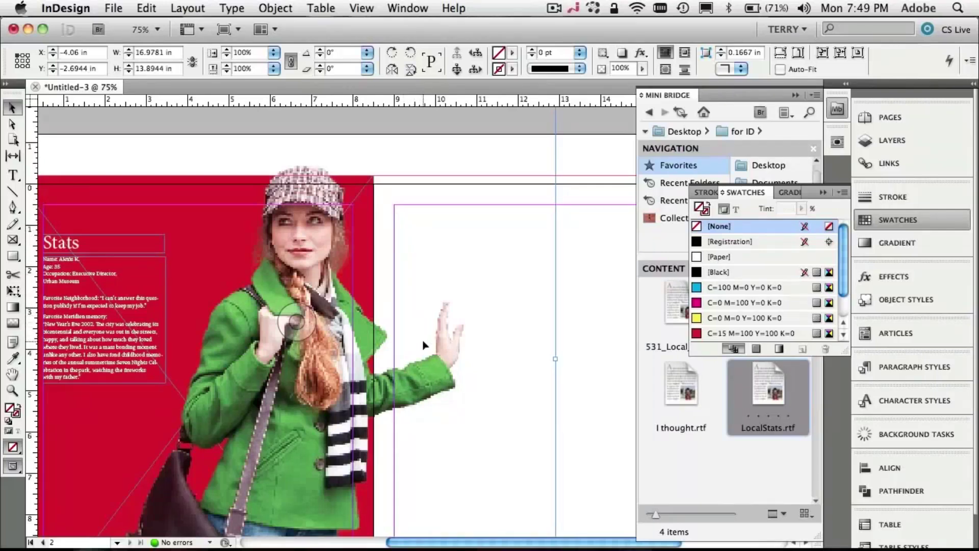
click(585, 327)
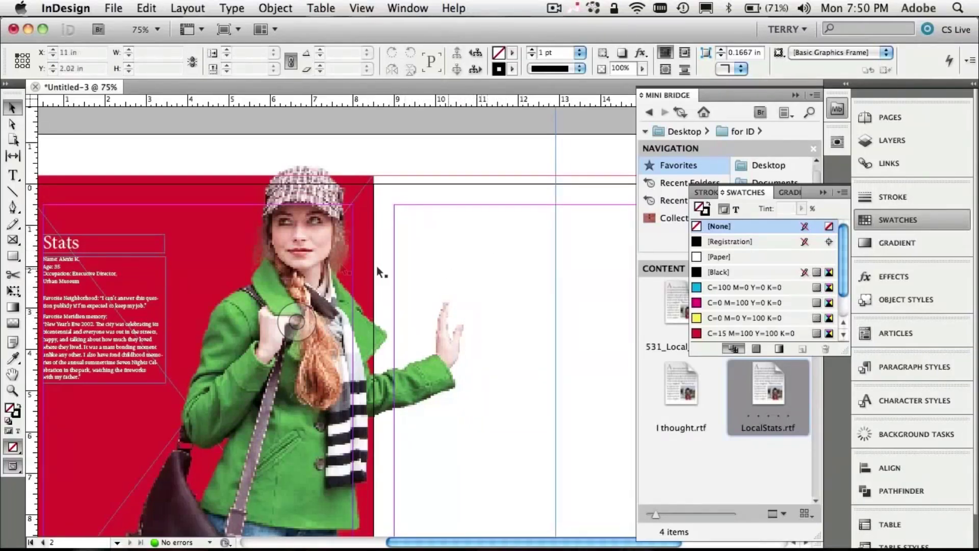
- Draw a narrow text frame at the white page's upper inner margin corner, ending beside the hand, and enter "I" at 36 pt
click(12, 175)
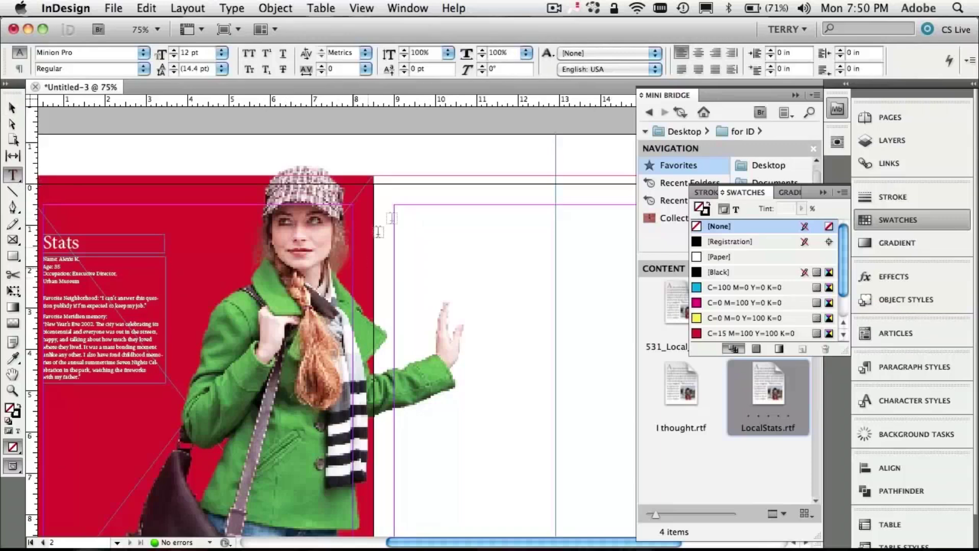
drag(395, 202, 431, 351)
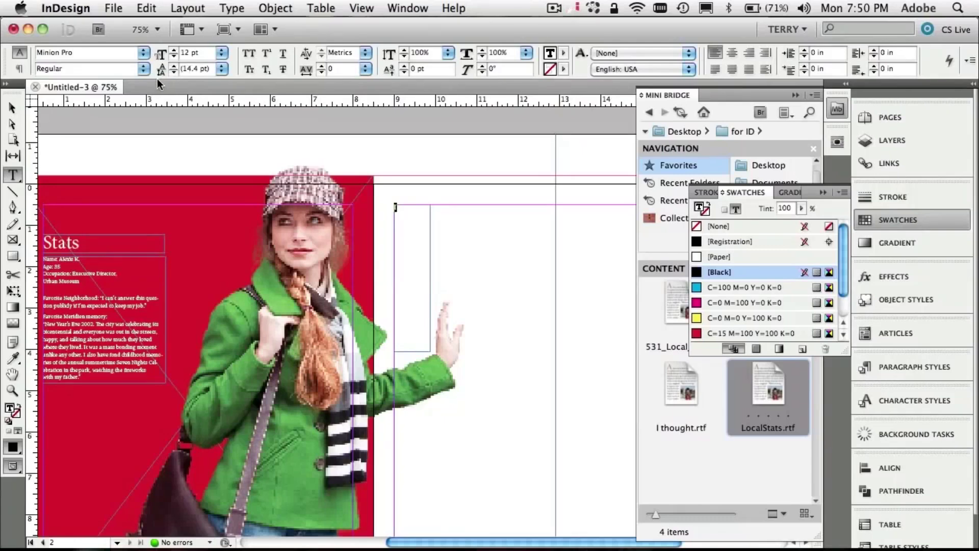
drag(205, 53, 183, 57)
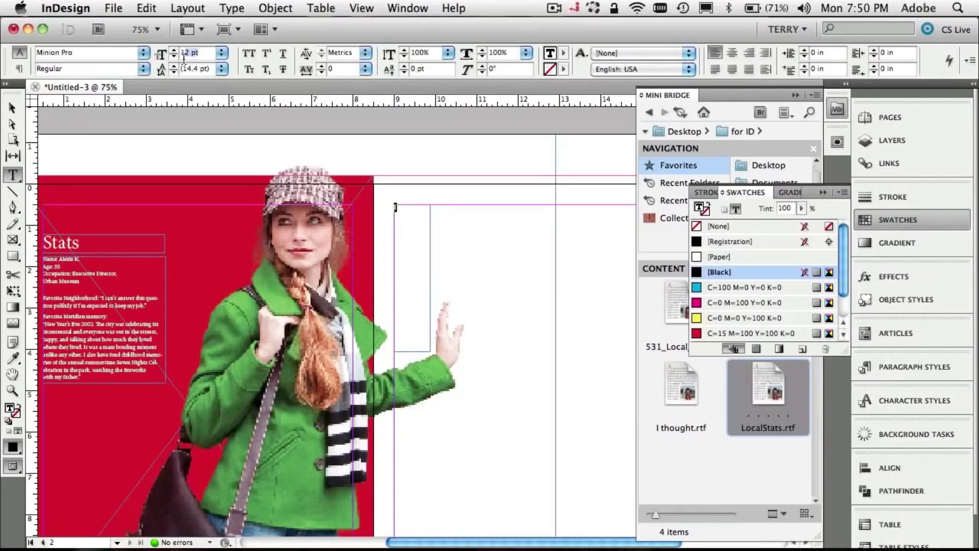
click(221, 53)
click(219, 162)
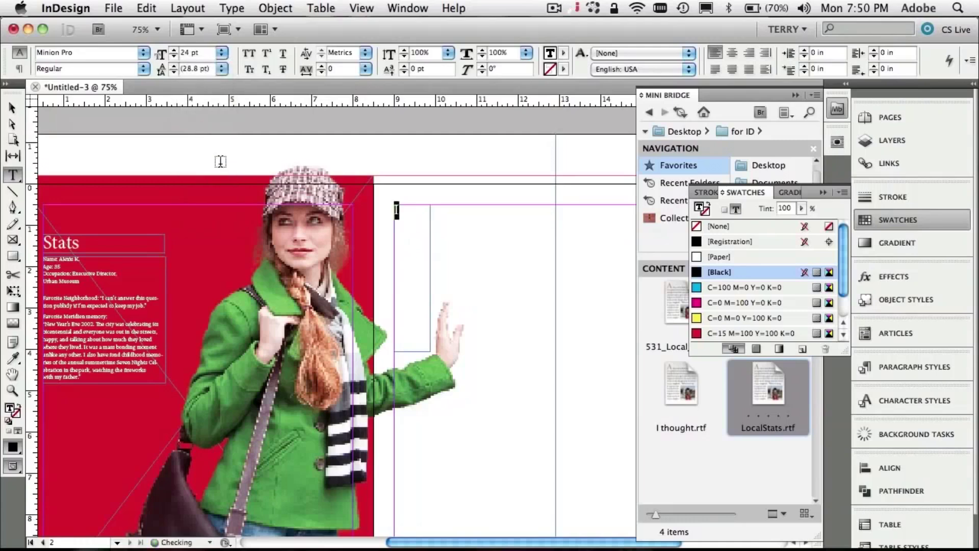
click(221, 53)
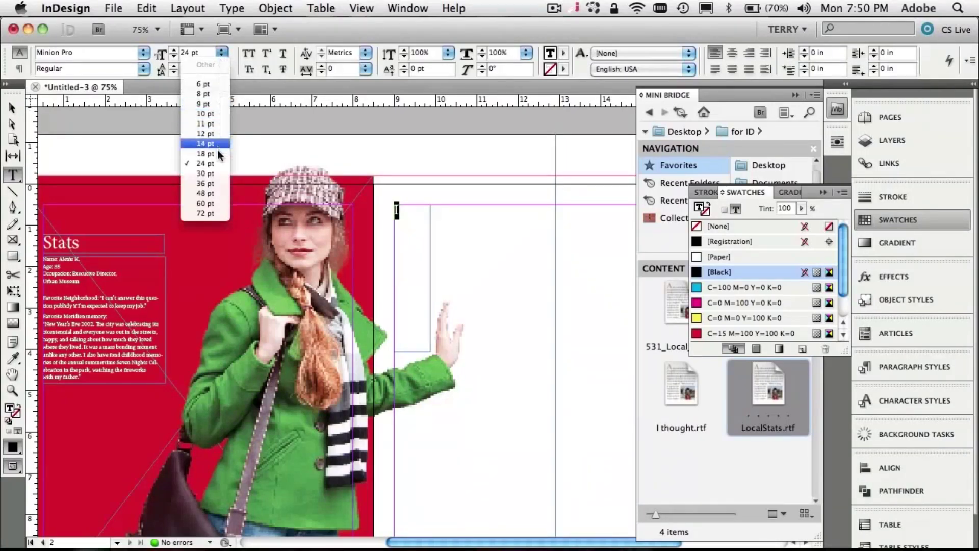
click(219, 183)
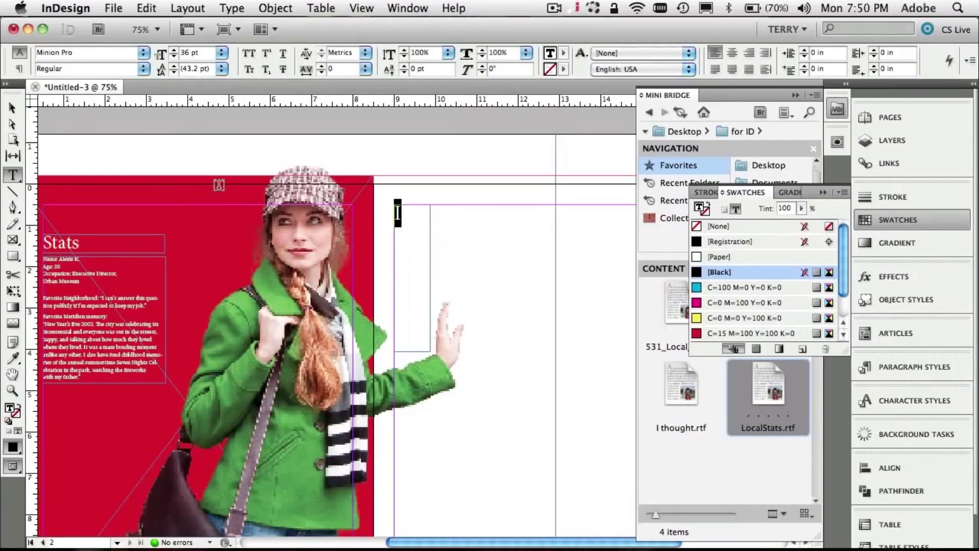
- Enlarge the selected "I" on the white page to 184 pt so it fills its narrow frame
key(super+shift+period)
key(super+shift+period)
key(super+shift+period)
key(super+shift+period)
key(super+shift+period)
key(super+shift+period)
key(super+shift+period)
key(super+shift+period)
key(super+shift+period)
key(super+shift+period)
key(super+shift+period)
key(super+shift+period)
key(super+shift+period)
key(super+shift+period)
key(super+shift+period)
key(super+shift+period)
key(super+shift+period)
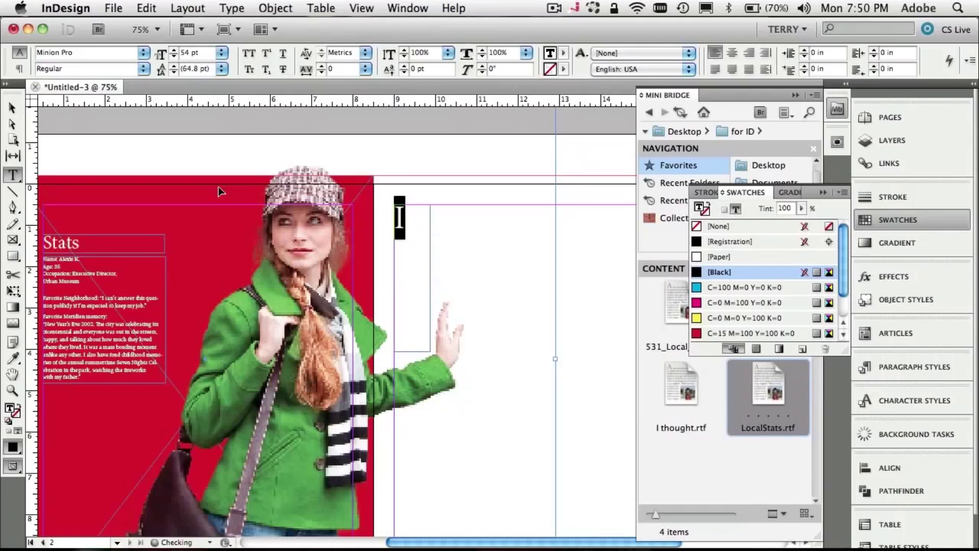
key(super+shift+period)
key(super+shift+period)
key(super+shift+period)
key(super+shift+period)
key(super+shift+period)
key(super+shift+period)
key(super+shift+period)
key(super+shift+period)
key(super+shift+period)
key(super+shift+period)
key(super+shift+period)
key(super+shift+period)
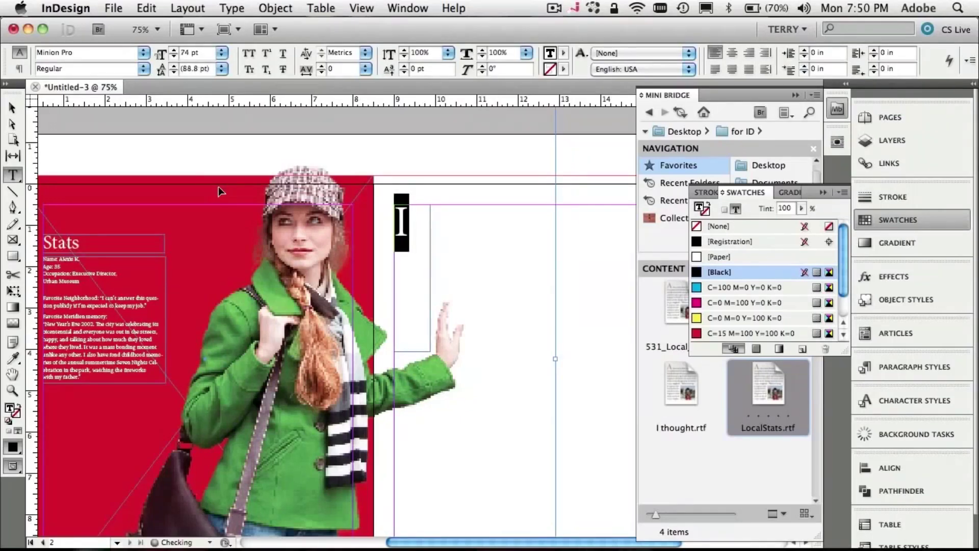
key(super+shift+period)
key(super+shift+period)
key(super+shift+period)
key(super+shift+period)
key(super+shift+period)
key(super+shift+period)
key(super+shift+period)
key(super+shift+period)
key(super+shift+period)
key(super+shift+period)
key(super+shift+period)
key(super+shift+period)
key(super+shift+period)
key(super+shift+period)
key(super+shift+period)
key(super+shift+period)
key(super+shift+period)
key(super+shift+period)
key(super+shift+period)
key(super+shift+period)
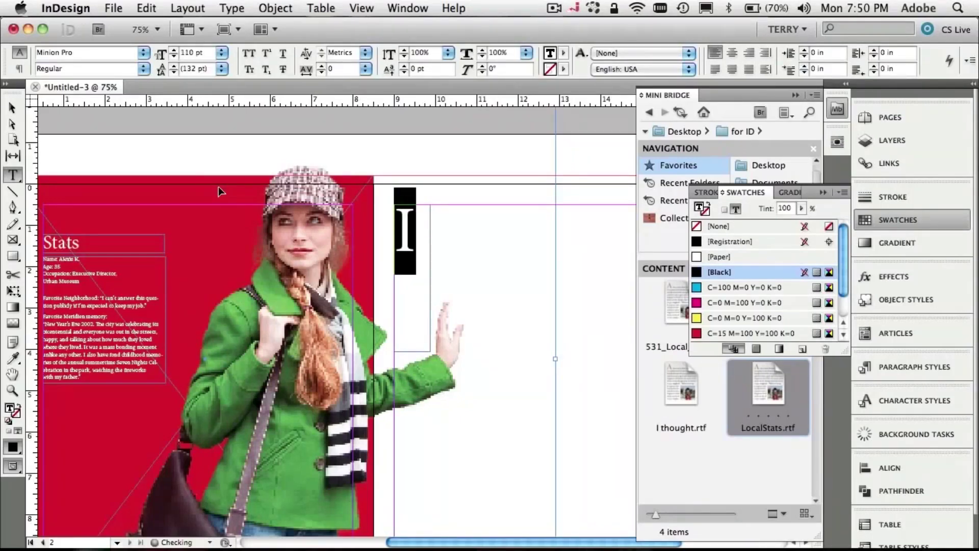
key(super+shift+period)
key(super+shift+period)
key(super+shift+period)
key(super+shift+period)
key(super+shift+period)
key(super+shift+period)
key(super+shift+period)
key(super+shift+period)
key(super+shift+period)
key(super+shift+period)
key(super+shift+period)
key(super+shift+period)
key(super+shift+period)
key(super+shift+period)
key(super+shift+period)
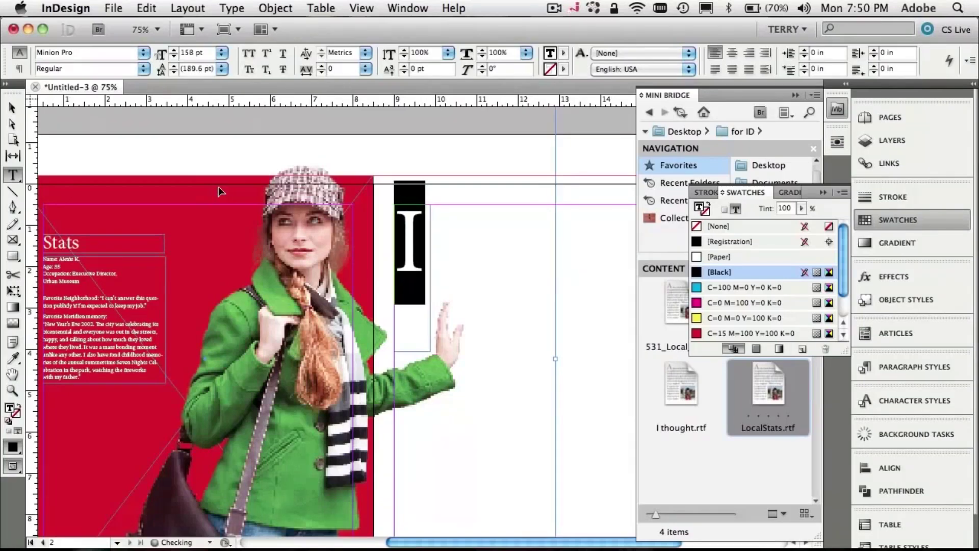
key(super+shift+period)
key(super+shift+period)
key(super+shift+period)
key(super+shift+period)
key(super+shift+period)
key(super+shift+period)
key(super+shift+period)
key(super+shift+period)
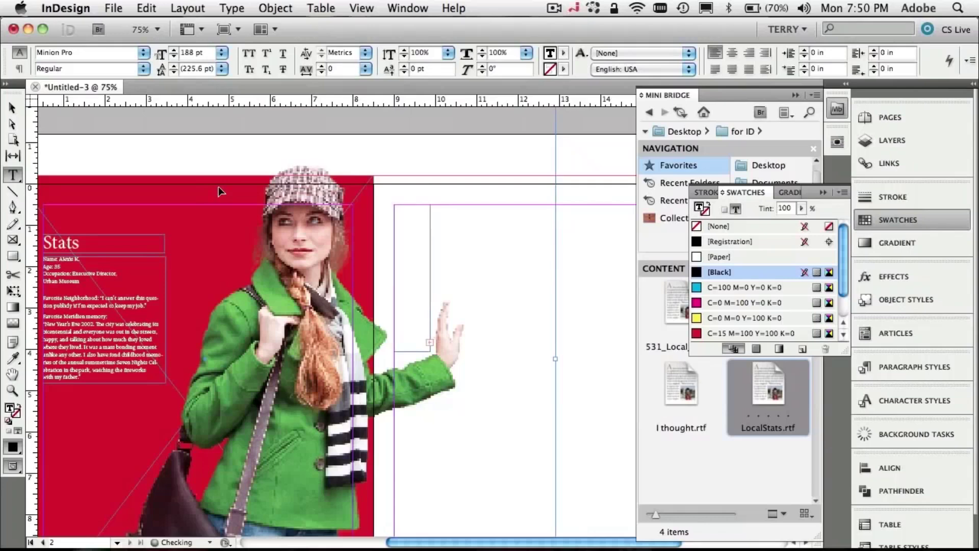
key(super+shift+comma)
key(super+shift+comma)
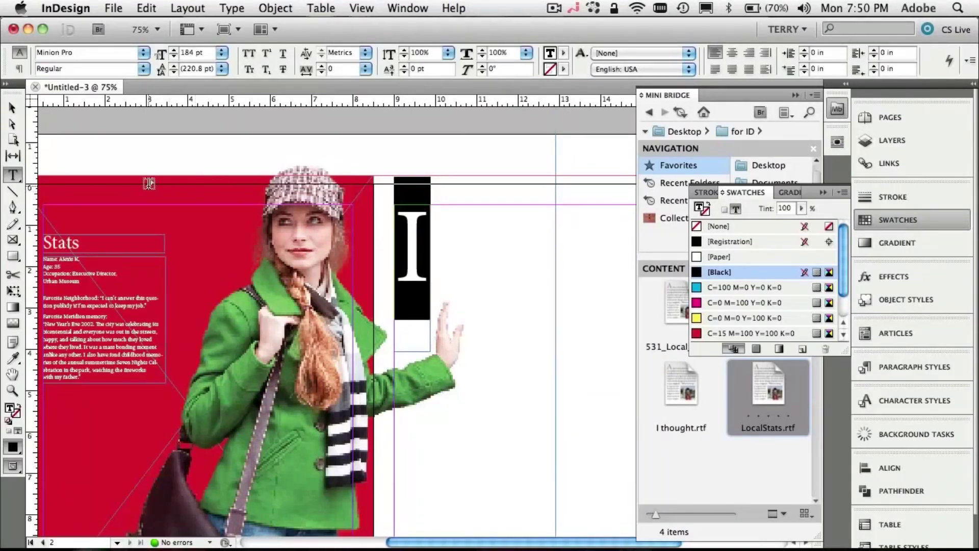
- Shorten the "I" text frame by lowering its upper edge to about Y 1.7 in, leaving it about 2.36 in high
click(10, 107)
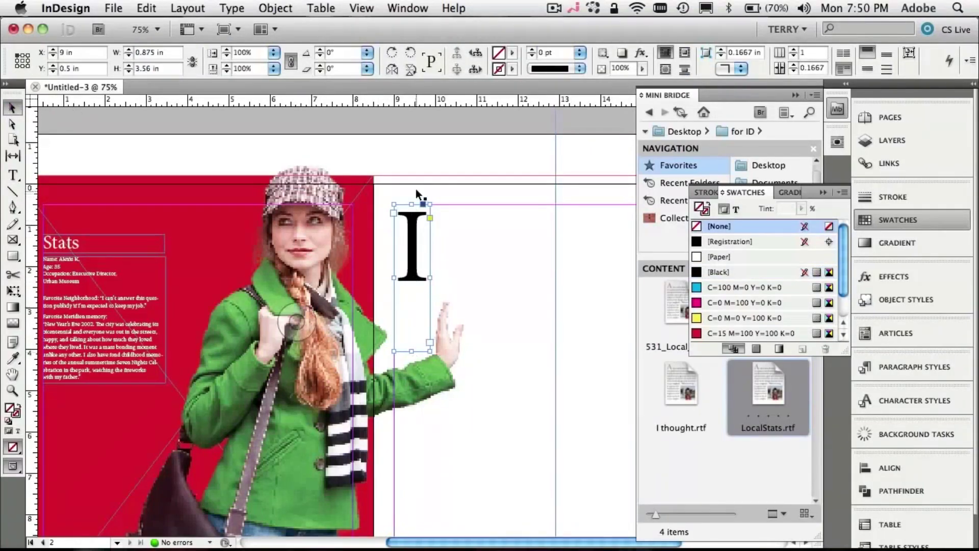
drag(411, 235, 411, 260)
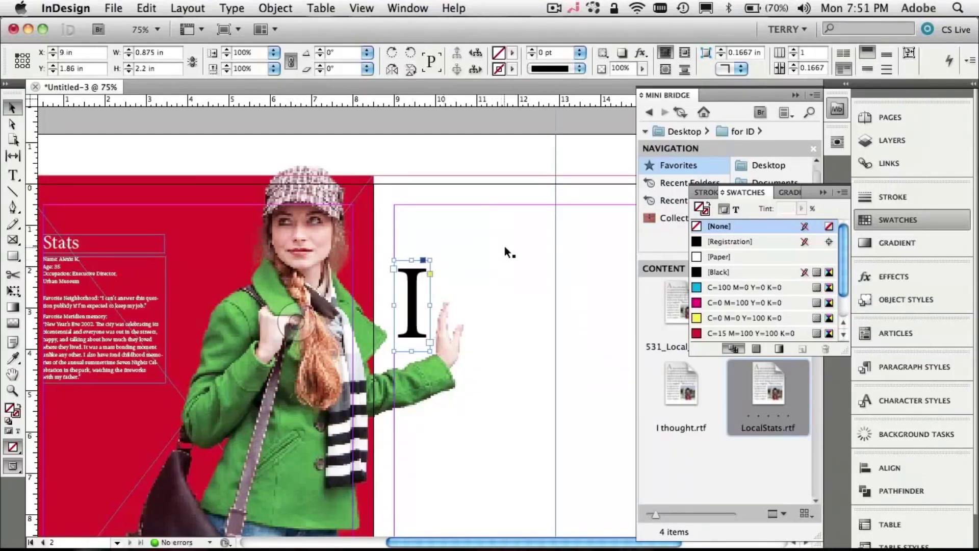
drag(412, 260, 412, 254)
- Place "I thought.rtf" in a frame beside the large "I", sized about 4.3 in wide by 4.58 in high
scroll(566, 196, right, 3)
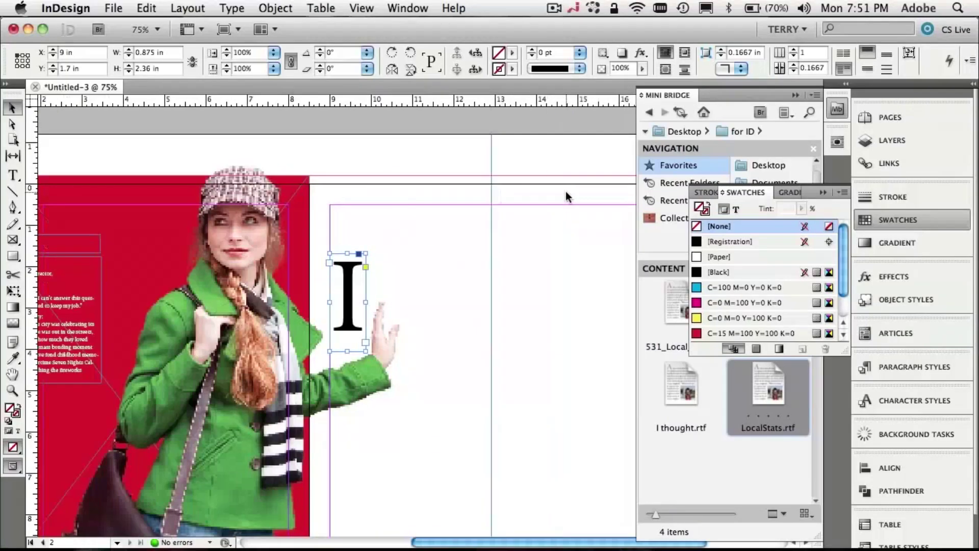
scroll(566, 193, right, 3)
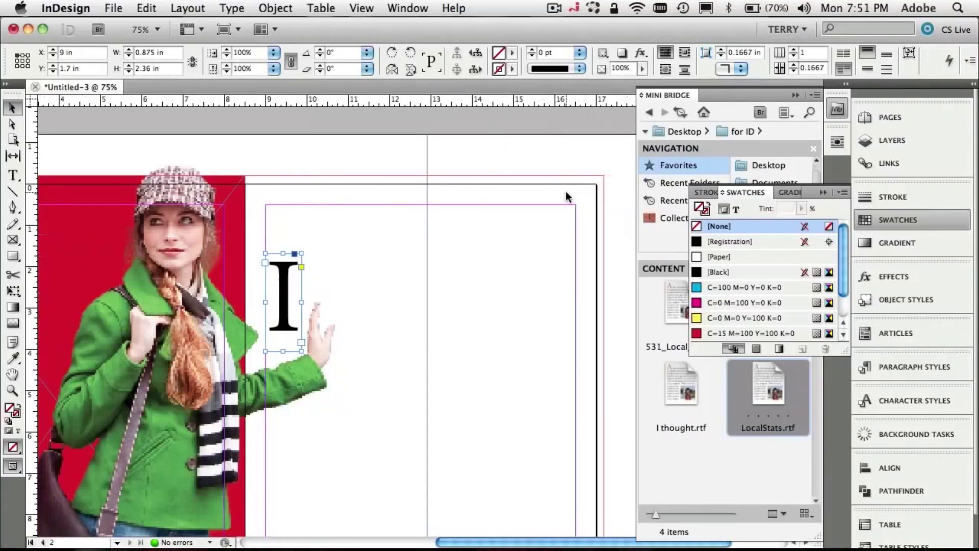
click(823, 193)
click(684, 397)
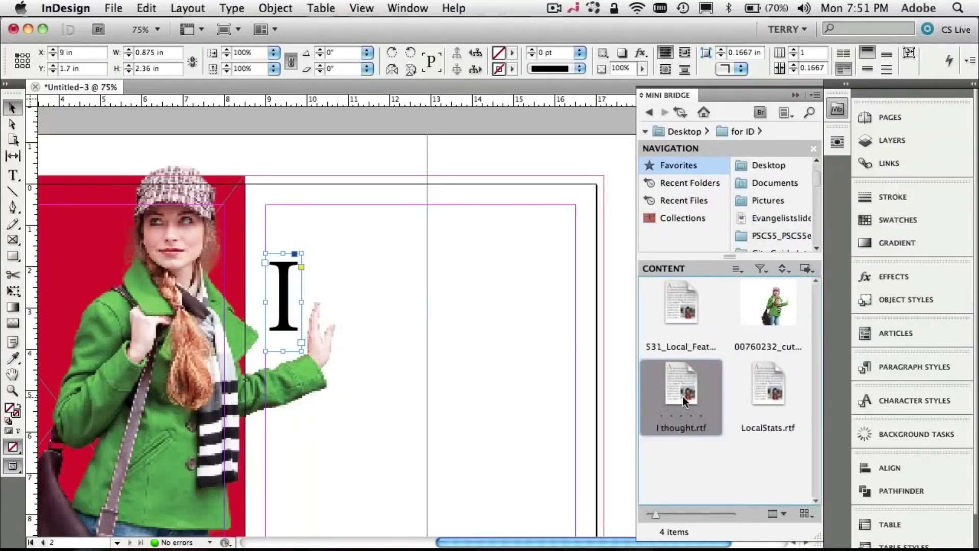
drag(683, 396, 316, 252)
drag(678, 377, 477, 463)
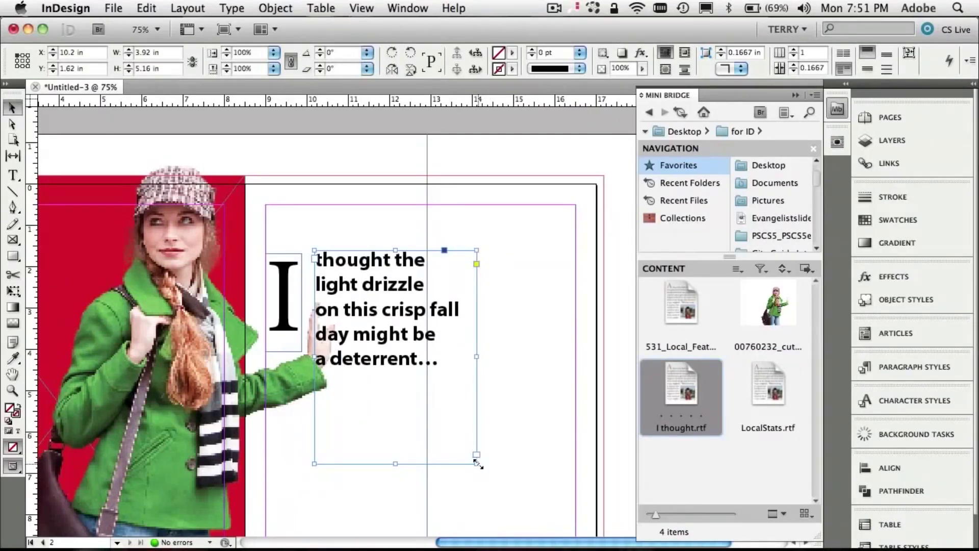
drag(476, 462, 493, 438)
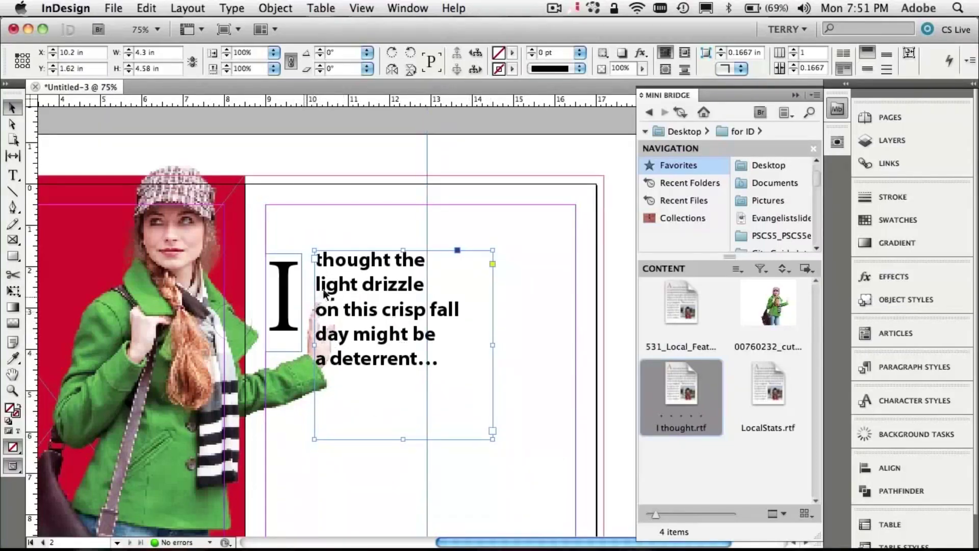
- Wrap text around the woman's photo by object shape with the contour type Detect Edges, and deselect the photo
scroll(323, 390, left, 5)
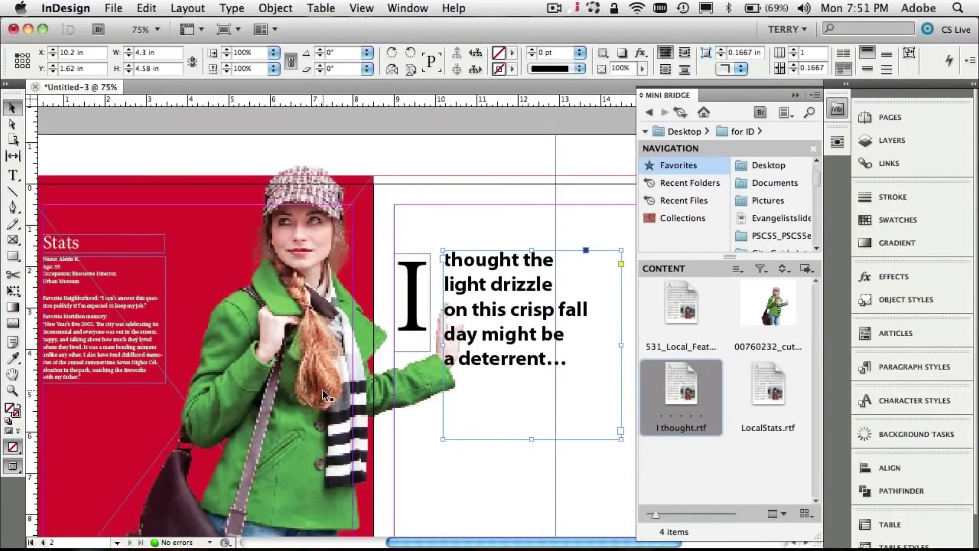
mouse_move(319, 396)
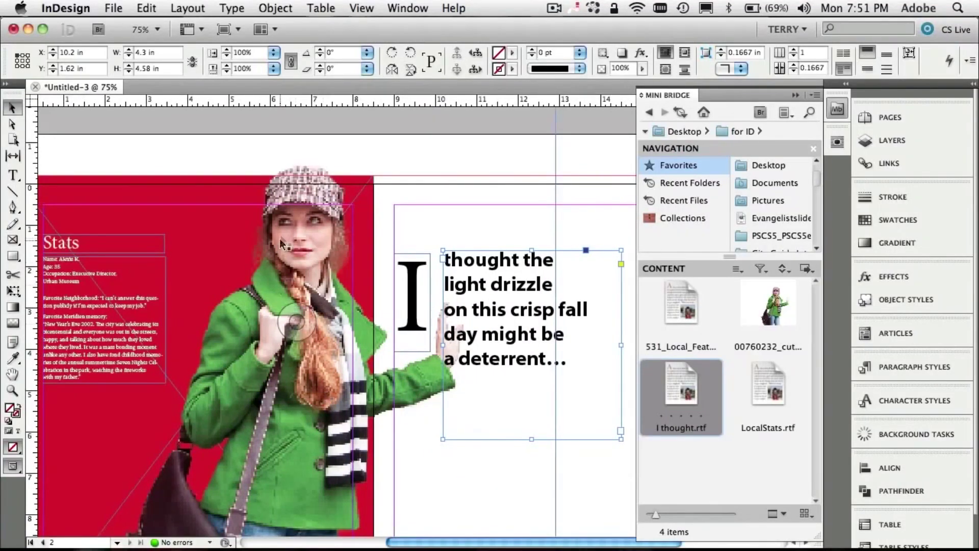
click(428, 442)
click(335, 385)
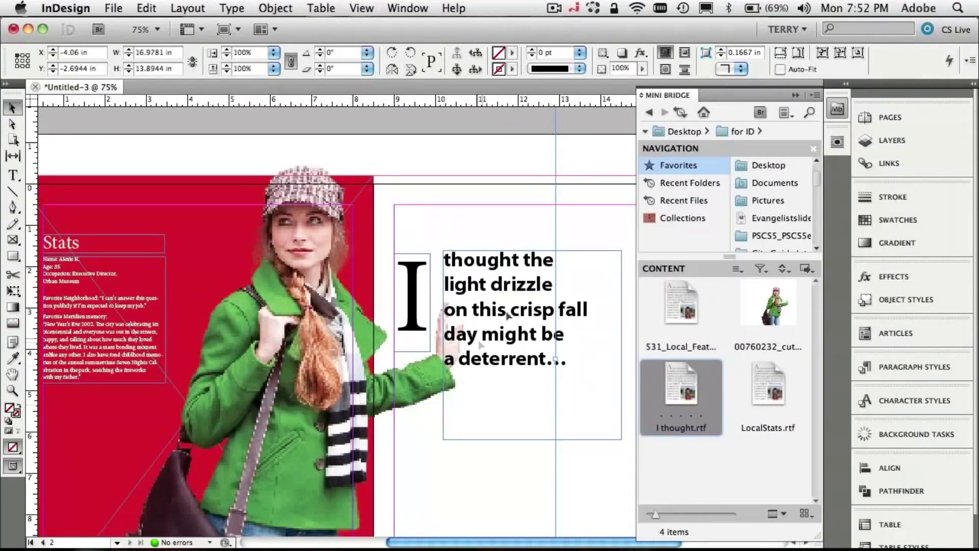
click(797, 94)
click(838, 143)
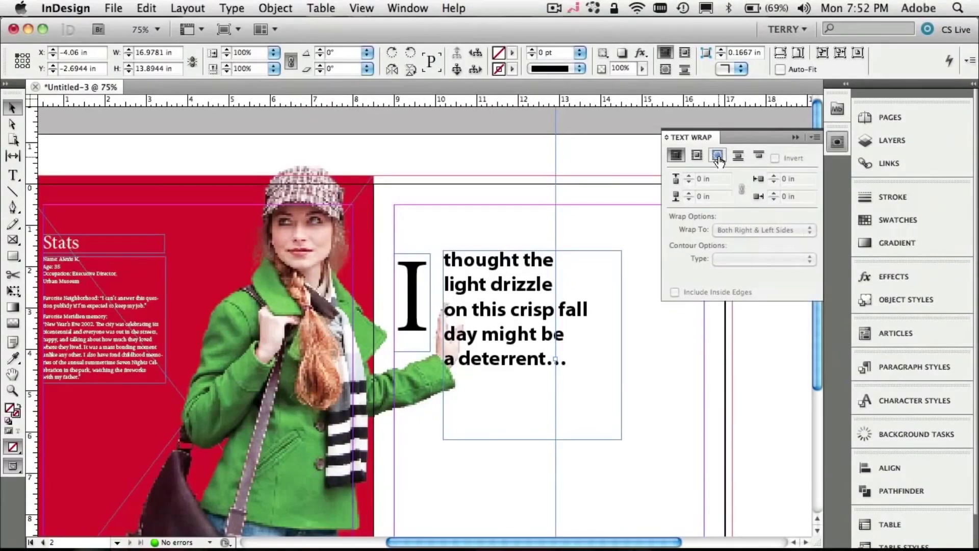
click(717, 157)
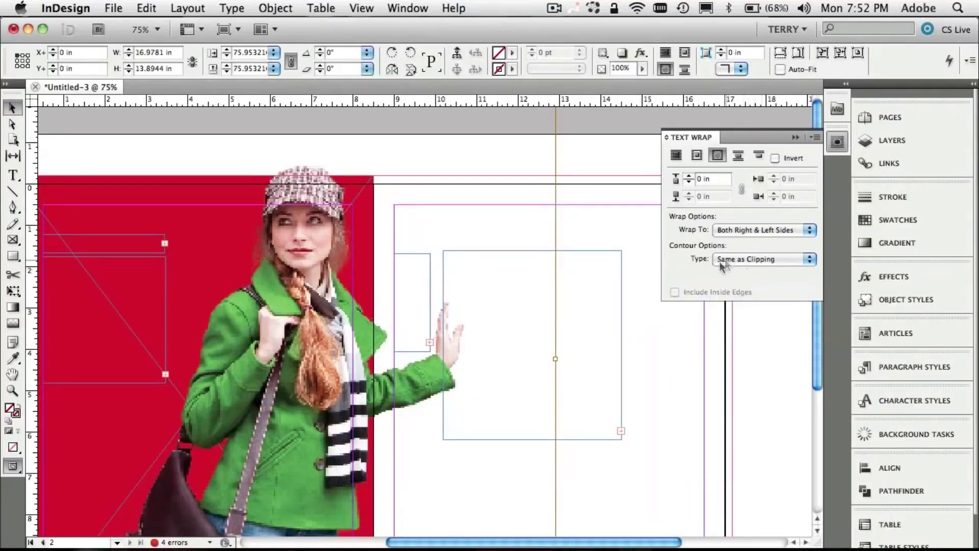
click(774, 260)
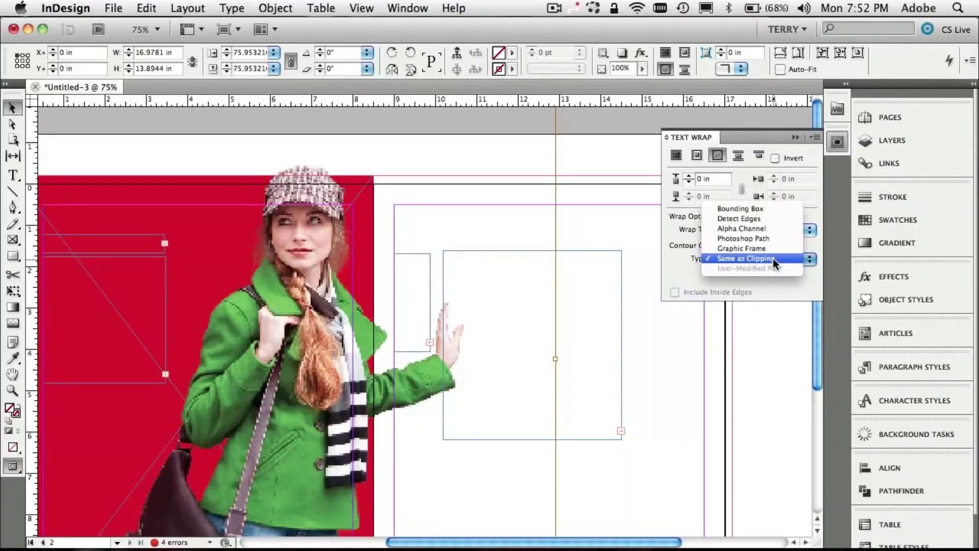
click(761, 216)
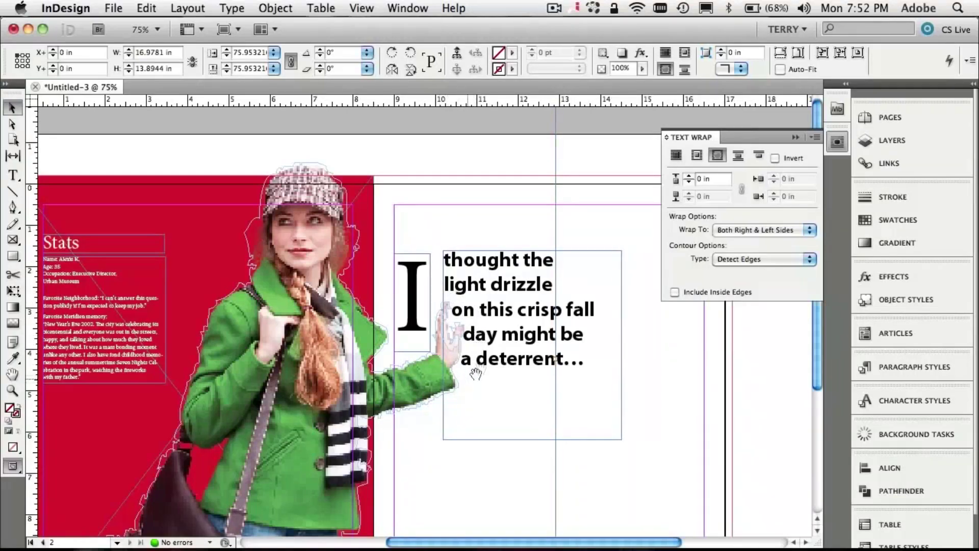
click(660, 335)
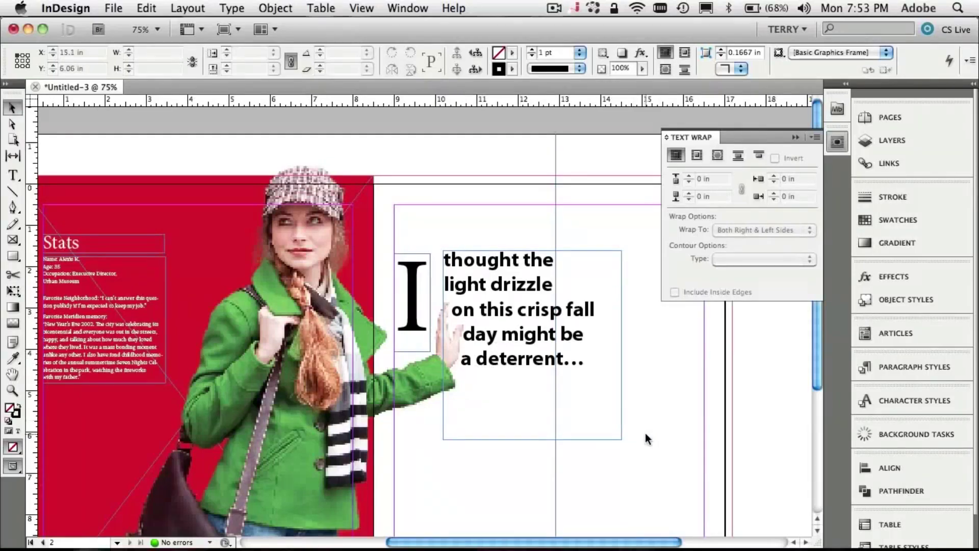
scroll(645, 432, down, 1)
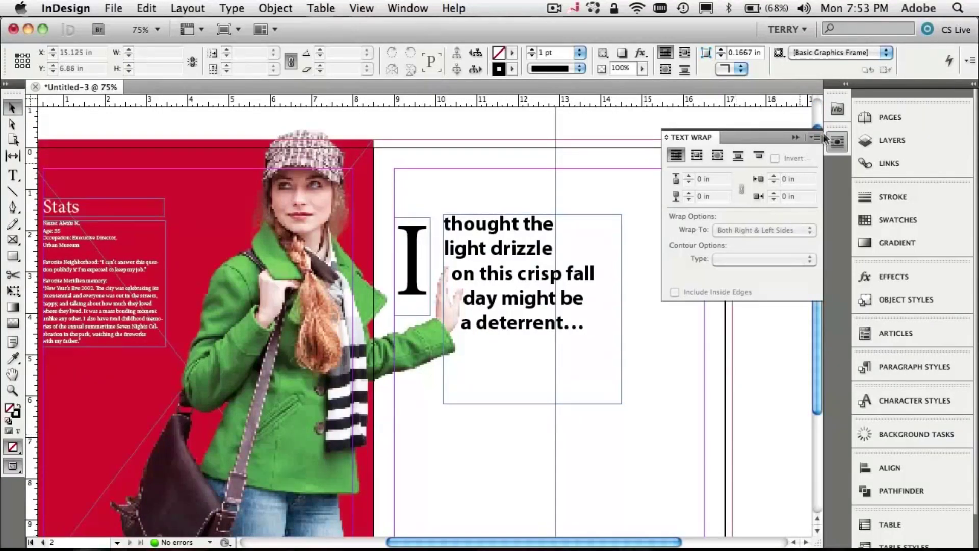
click(794, 137)
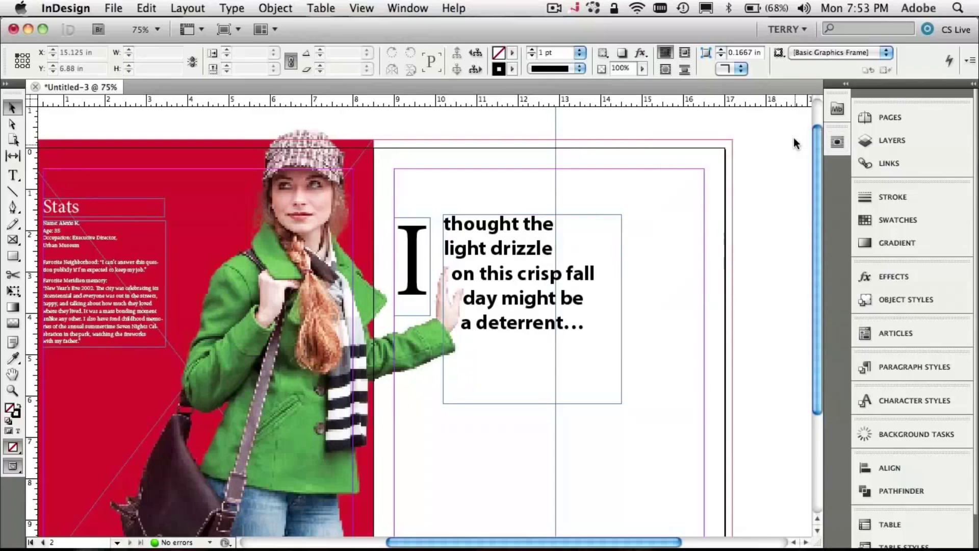
- Shrink the introductory "thought the light drizzle" text frame closely around its text, to about 3.86 by 3 in, and deselect it
key(super+minus)
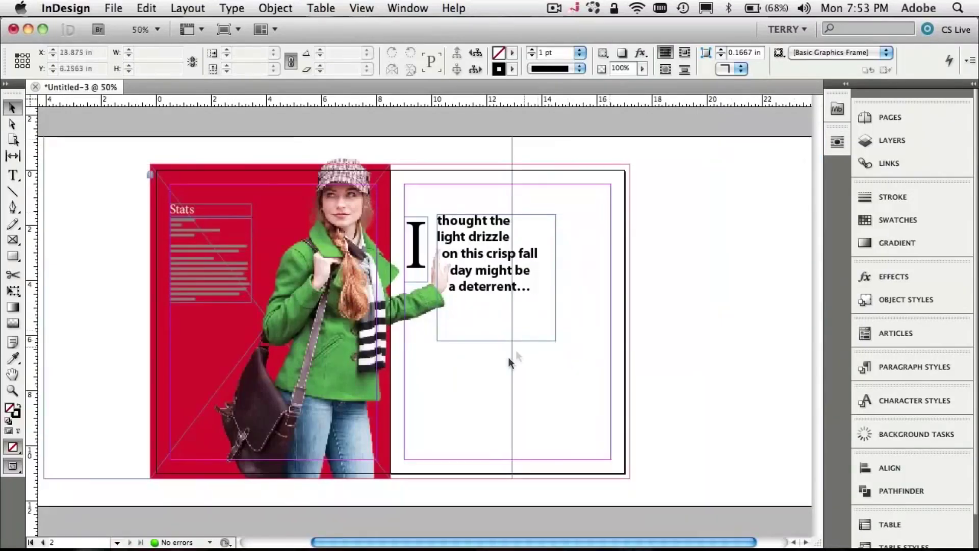
click(532, 337)
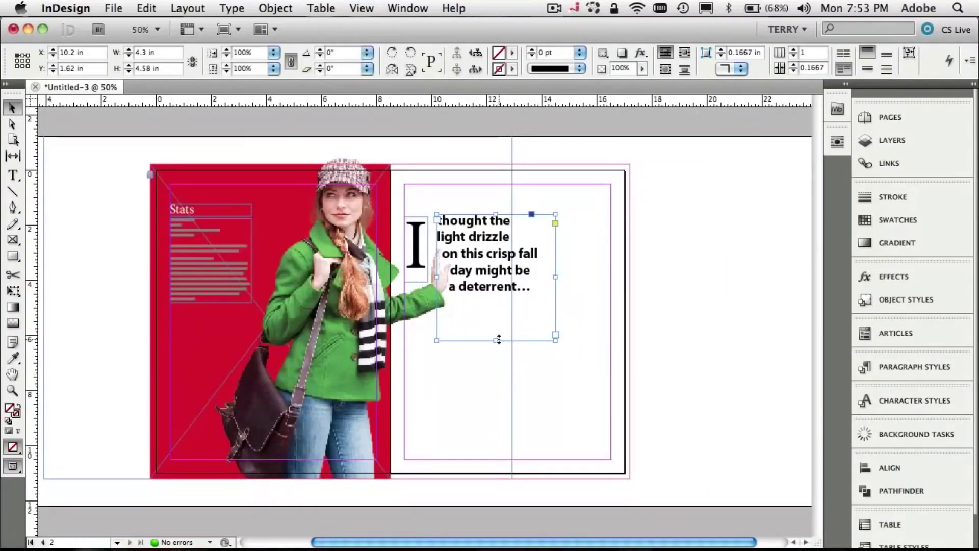
drag(555, 339, 541, 295)
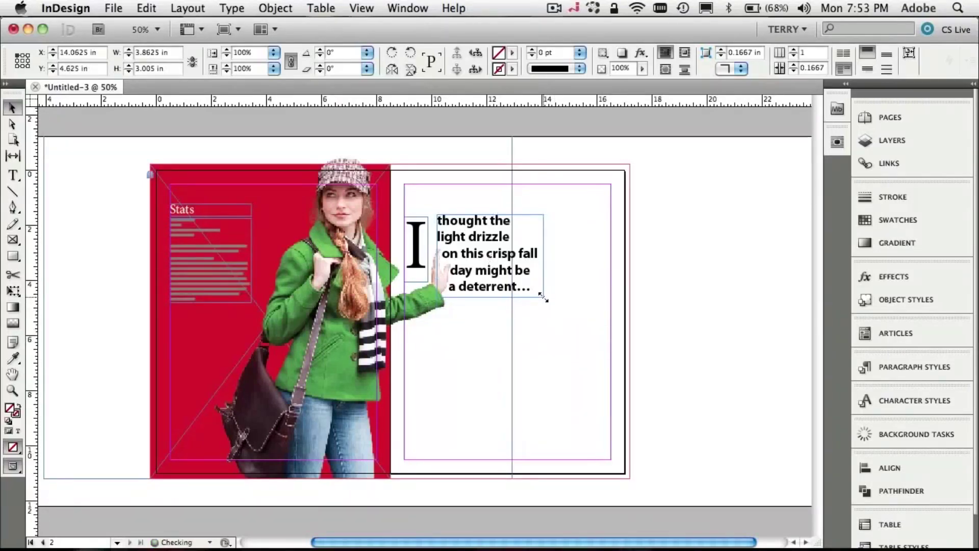
click(642, 308)
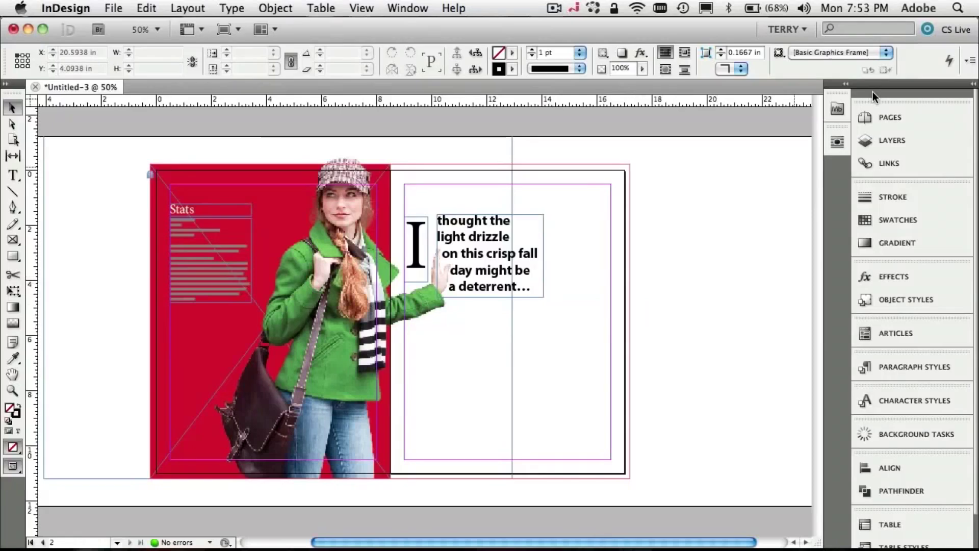
- Place the 531_Local_Feat… story in a frame about 6.16 by 4.84 in below the introductory text on the white page
click(837, 108)
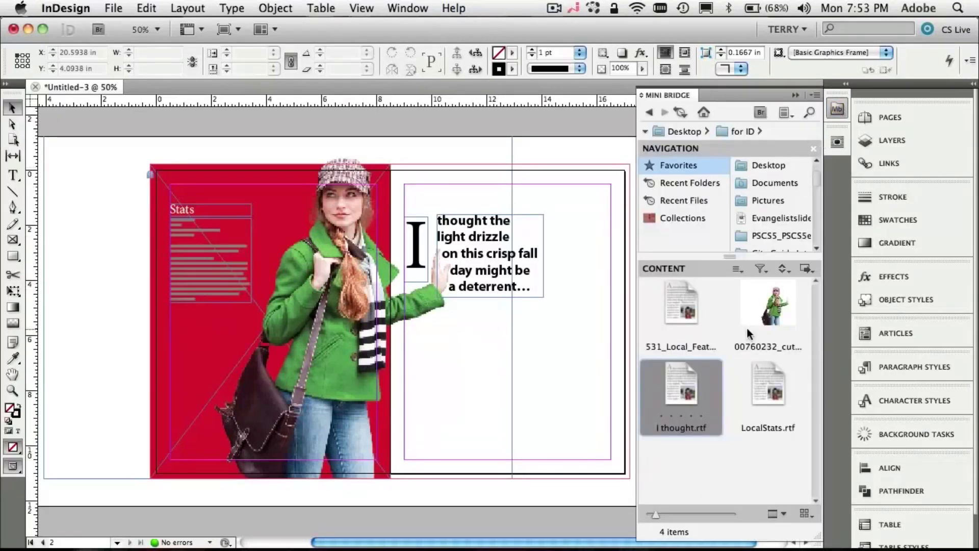
click(679, 309)
drag(678, 309, 451, 368)
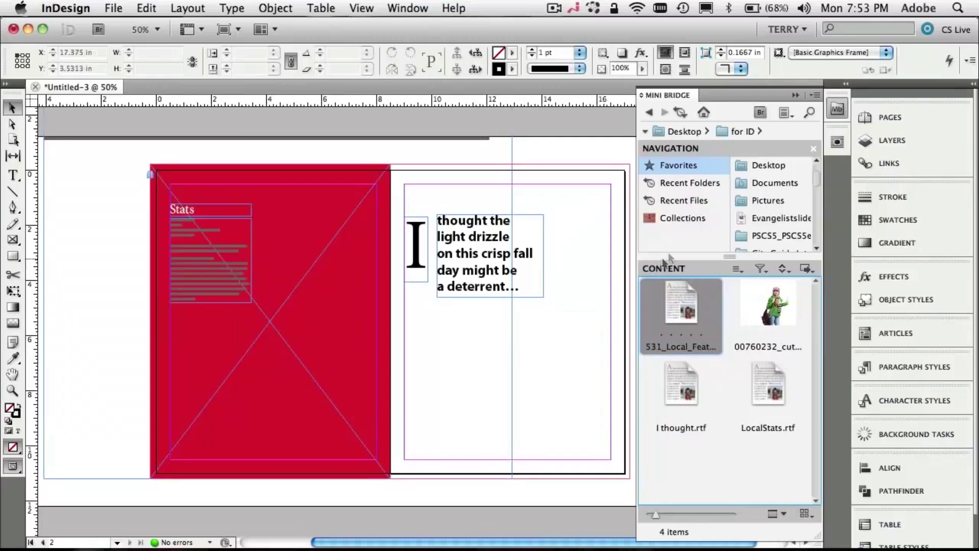
click(793, 95)
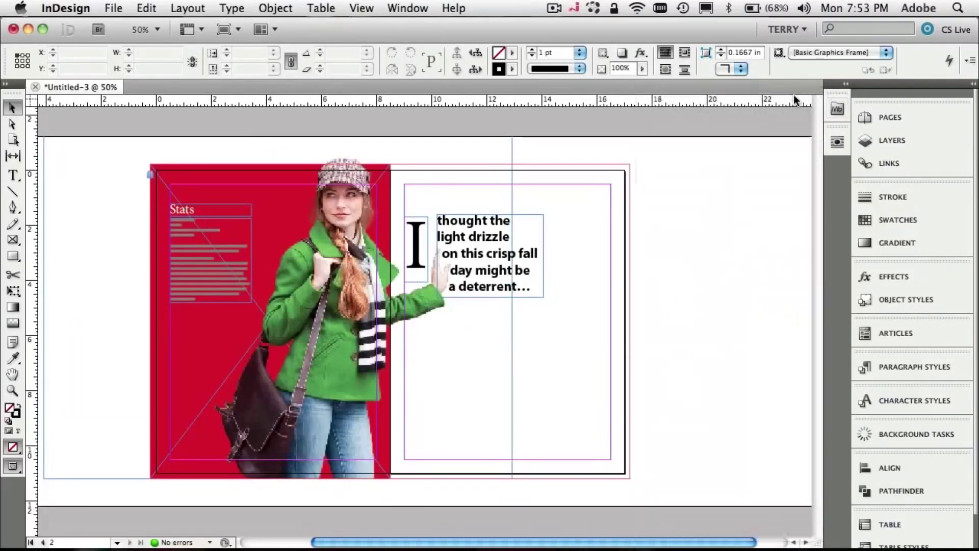
click(836, 110)
drag(769, 395, 541, 339)
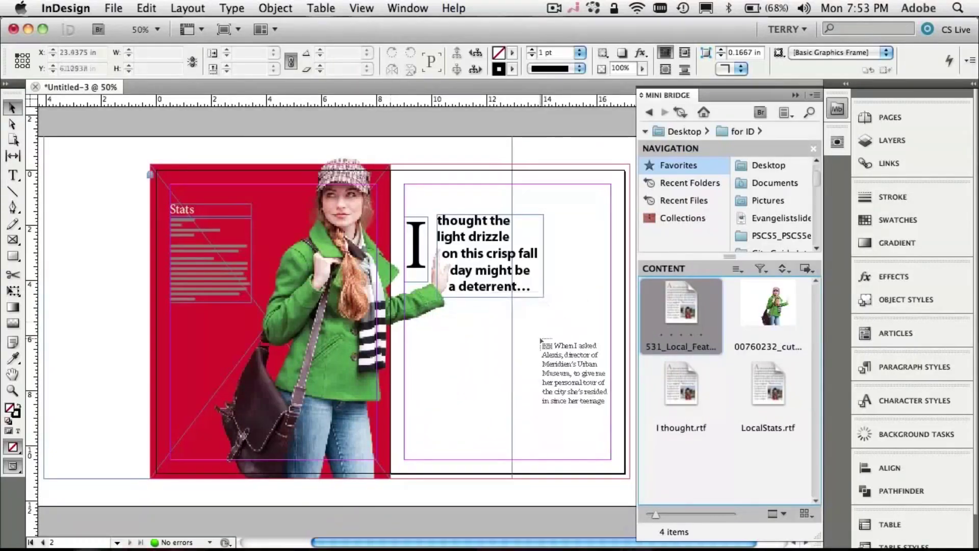
click(796, 95)
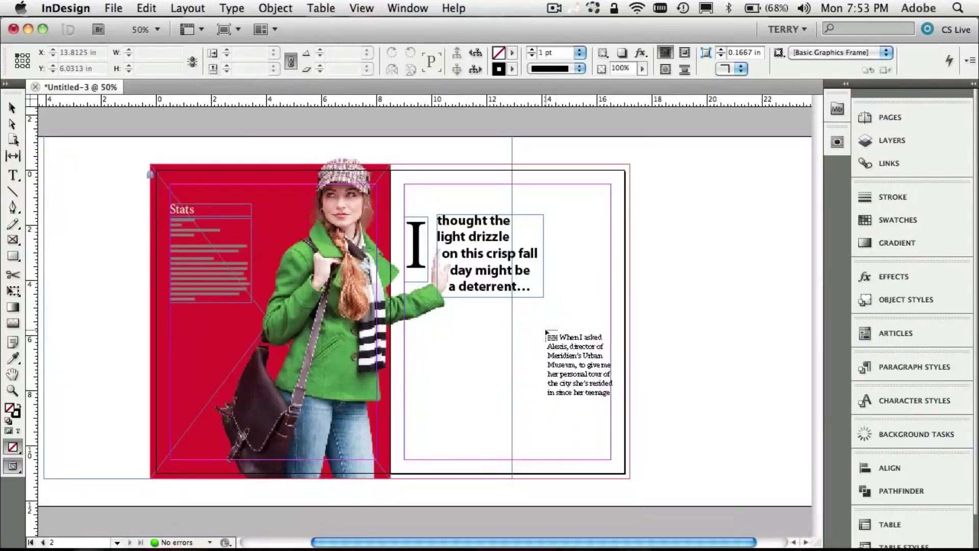
drag(423, 326, 592, 459)
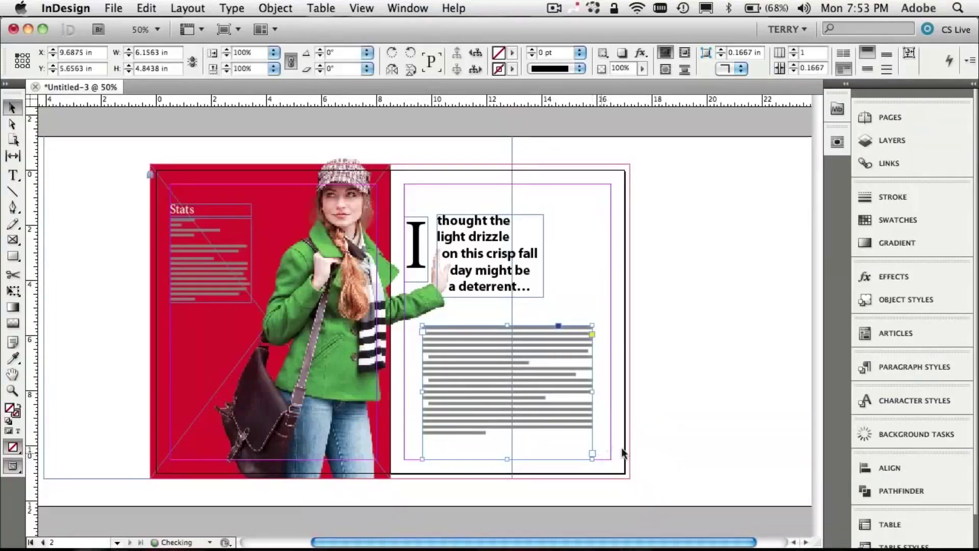
key(super+1)
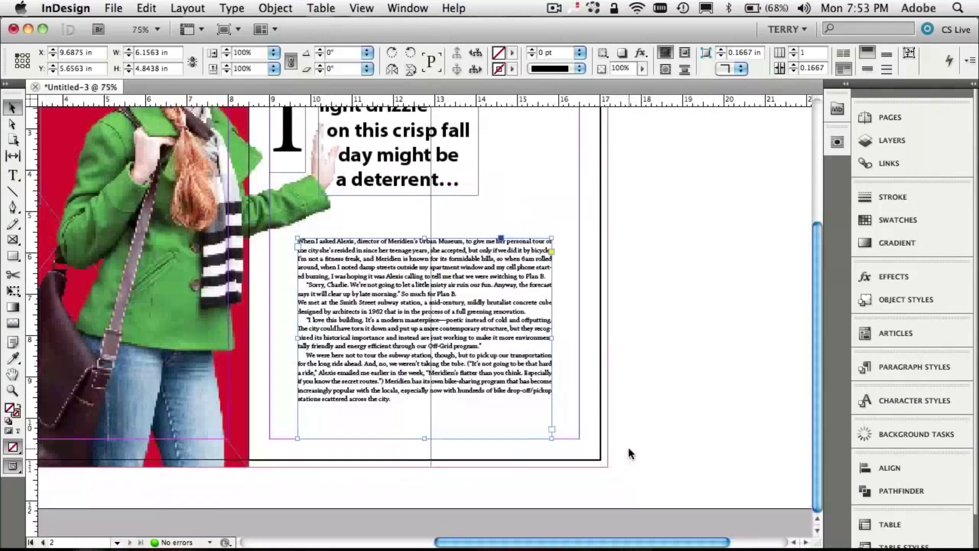
key(super+equal)
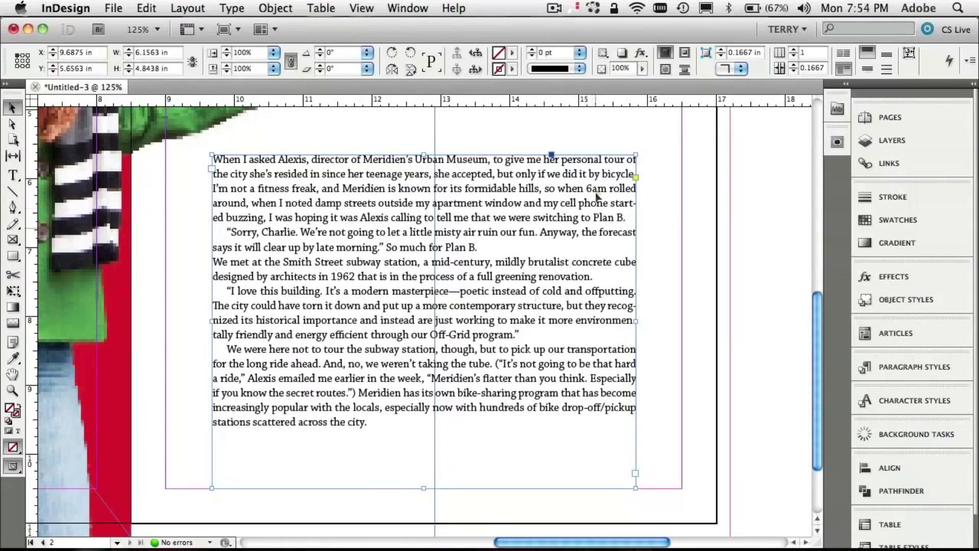
- Split the body story frame into two columns and shrink it around its text to about 5.97 by 4.32 in
click(794, 50)
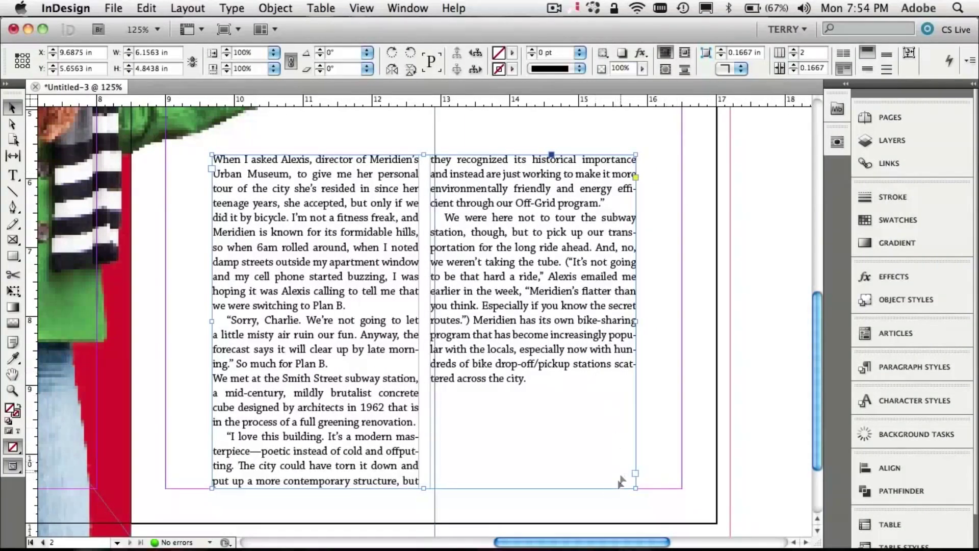
drag(423, 487, 421, 452)
drag(635, 301, 624, 301)
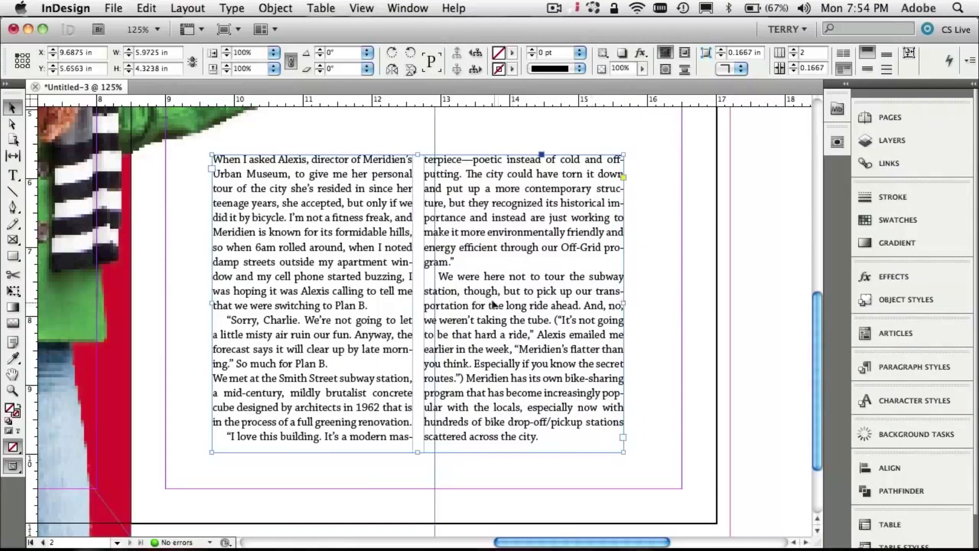
- Move the two-column story frame up under the introductory text, to about X 9.48 and Y 4.84 in, and resize it to about 6.02 by 4.3 in
drag(492, 291, 516, 289)
drag(514, 287, 508, 284)
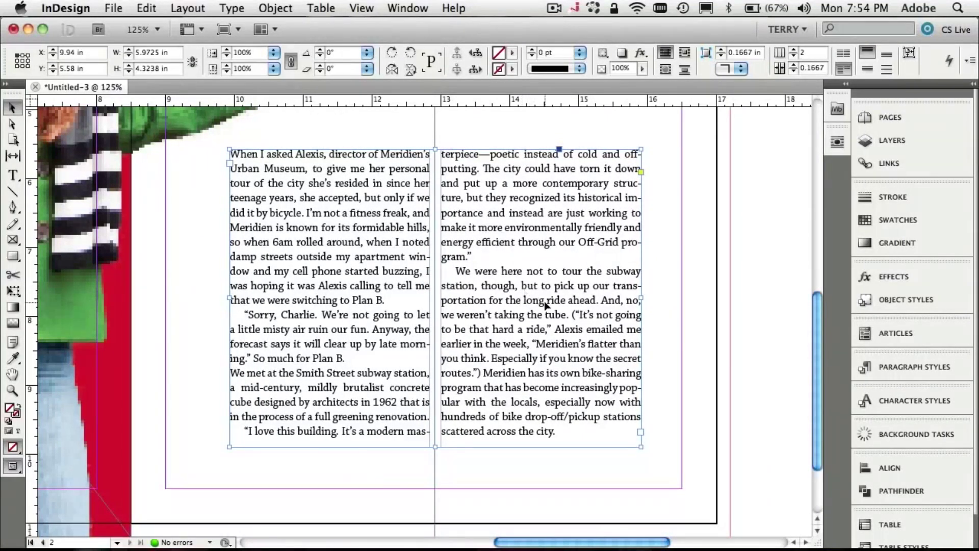
drag(544, 304, 515, 255)
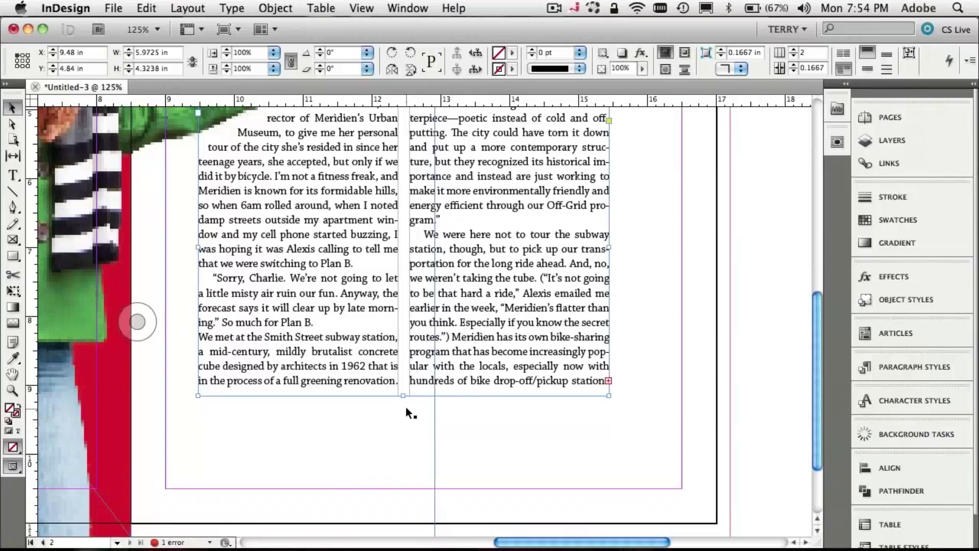
mouse_move(405, 398)
mouse_down()
mouse_move(405, 421)
mouse_move(404, 398)
mouse_up()
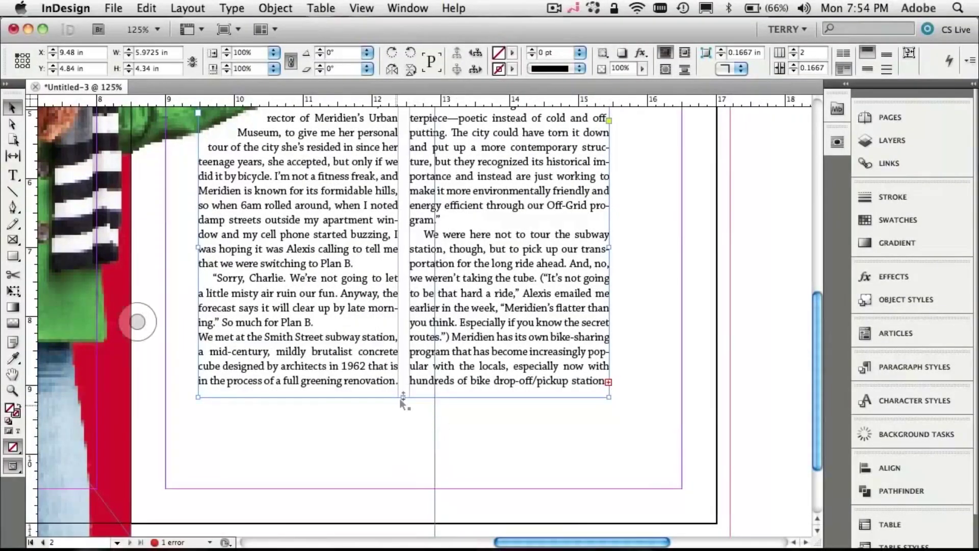
drag(405, 397, 404, 395)
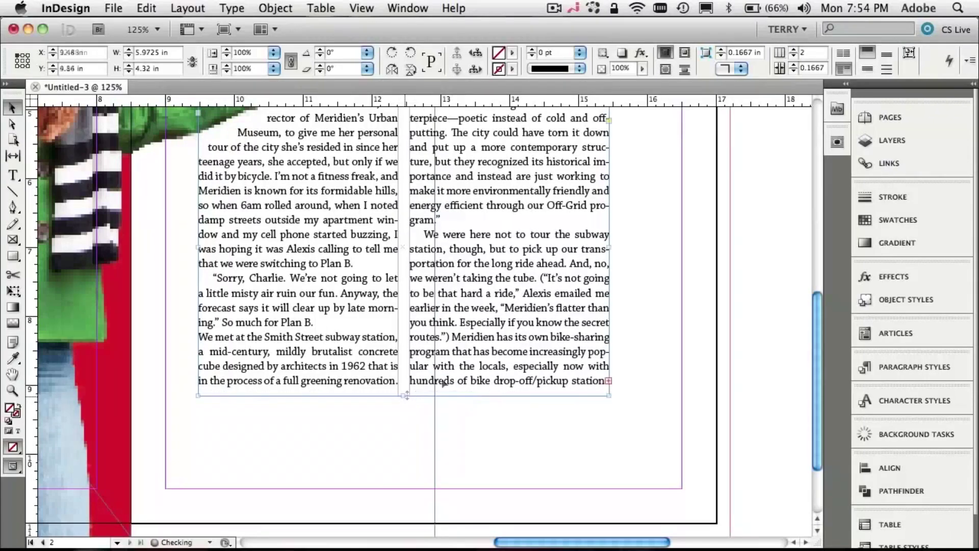
drag(609, 394, 612, 394)
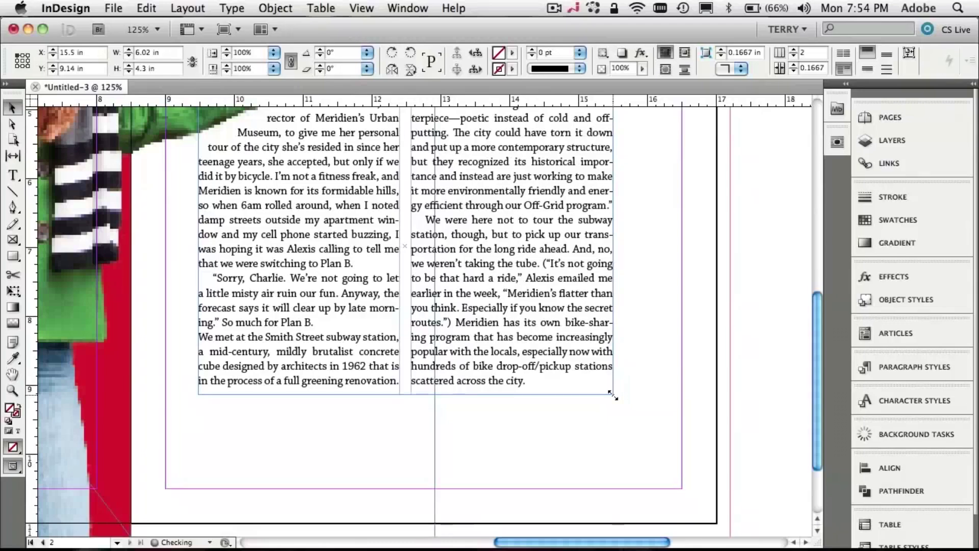
- Deselect the story frame and show the whole spread in Preview screen mode
key(super+minus)
key(super+minus)
key(super+minus)
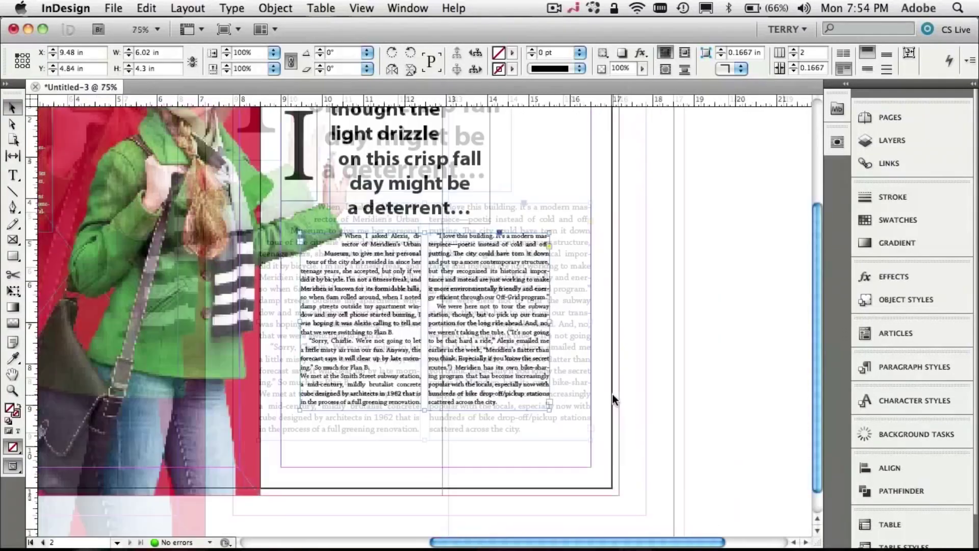
key(super+alt+2)
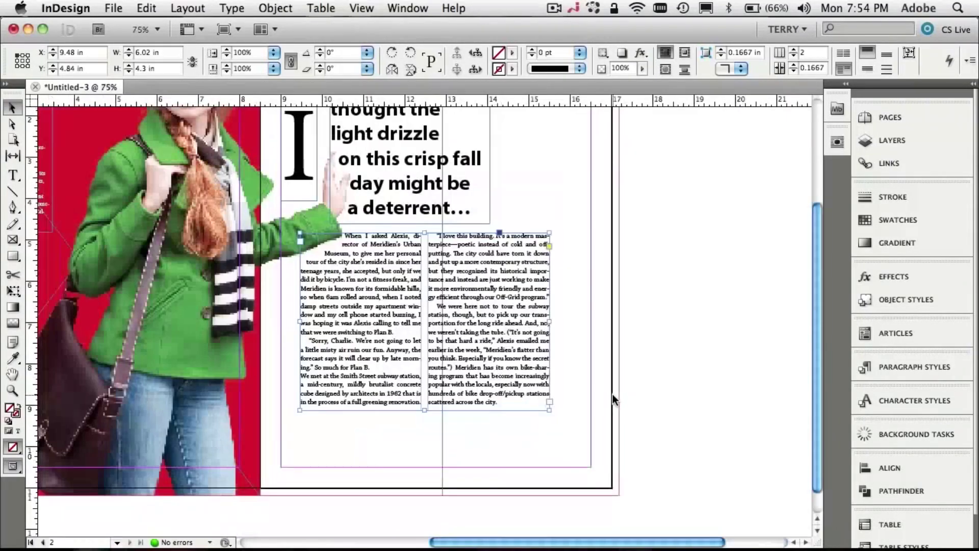
key(super+alt+2)
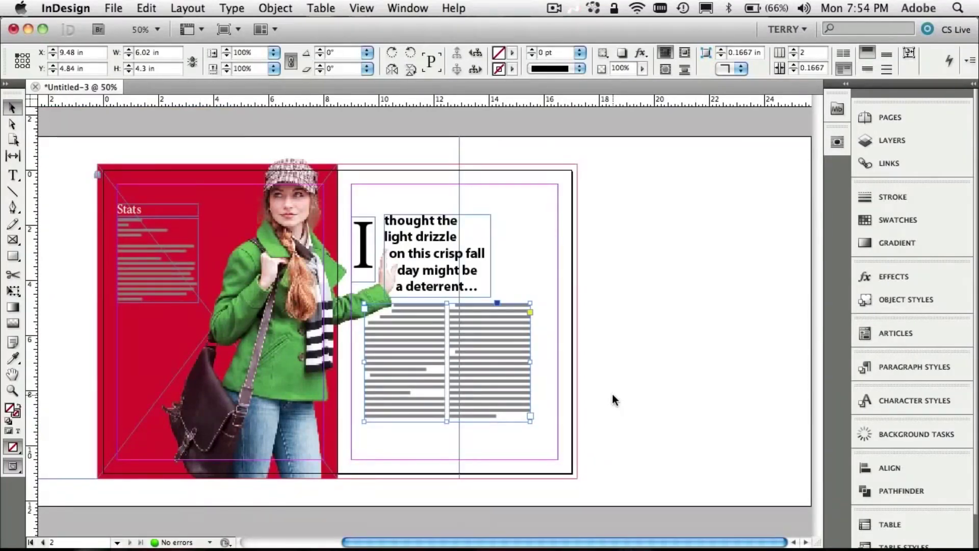
click(650, 386)
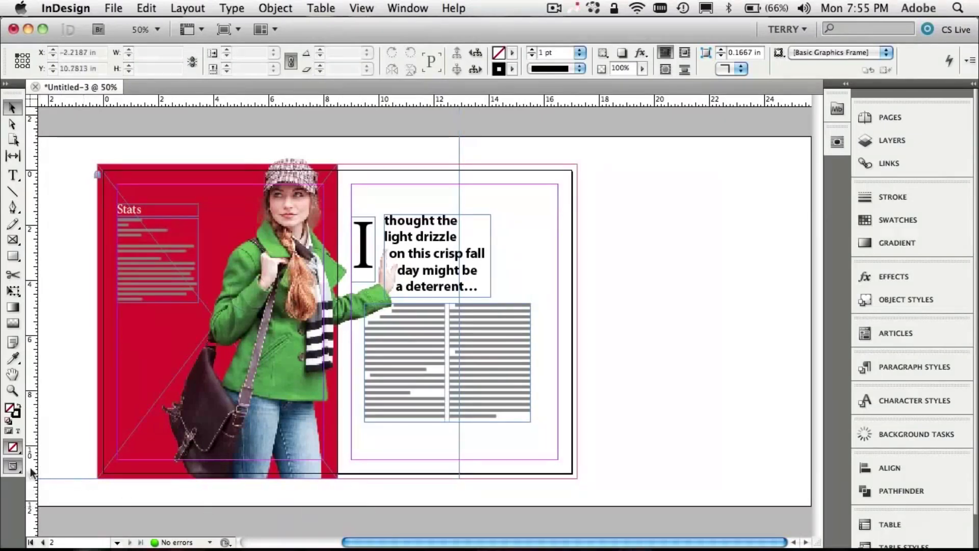
click(14, 467)
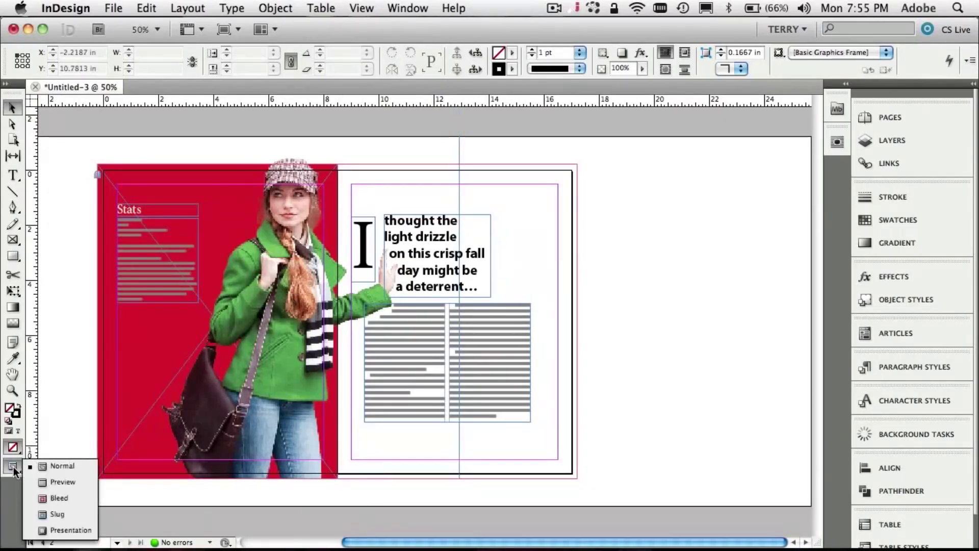
click(41, 482)
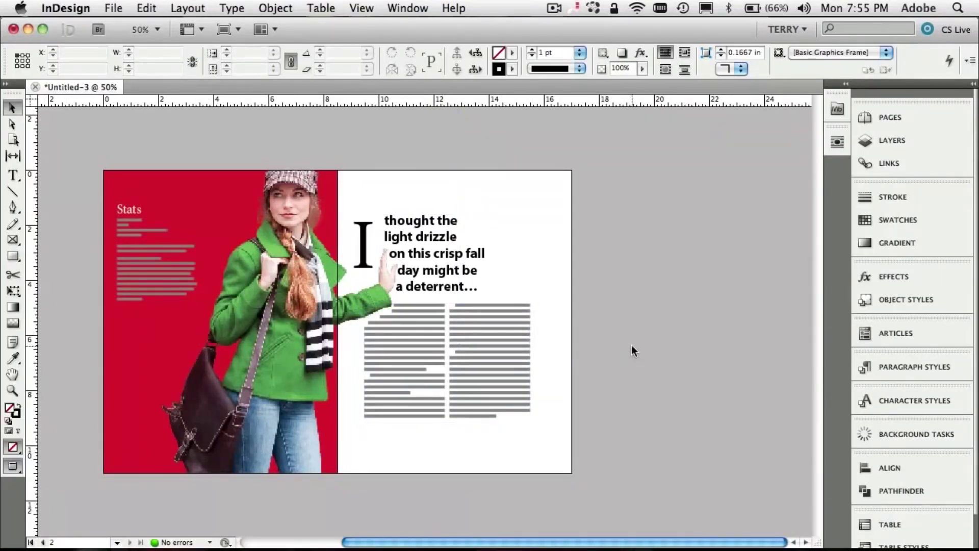
- Set the display performance of the woman's photo to High Quality Display
key(super+equal)
scroll(583, 353, left, 5)
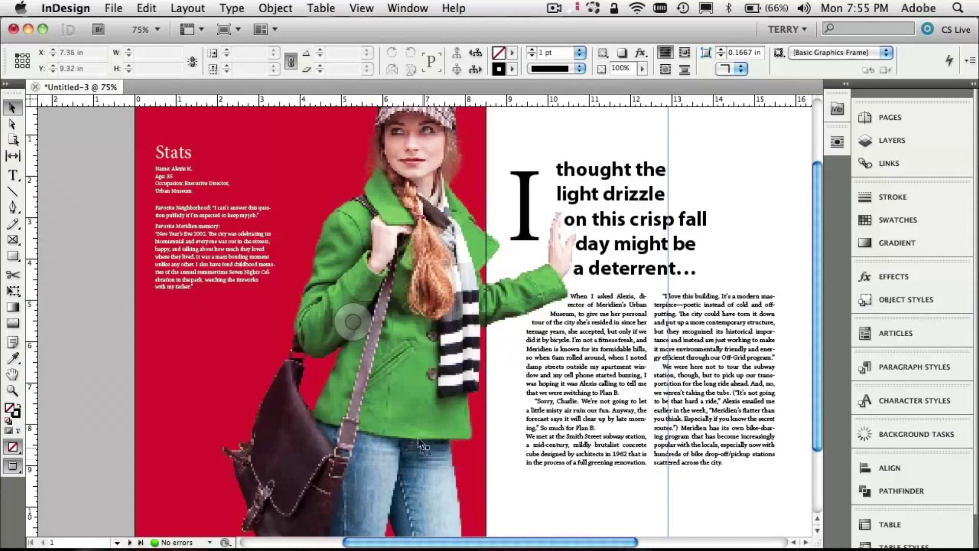
click(411, 413)
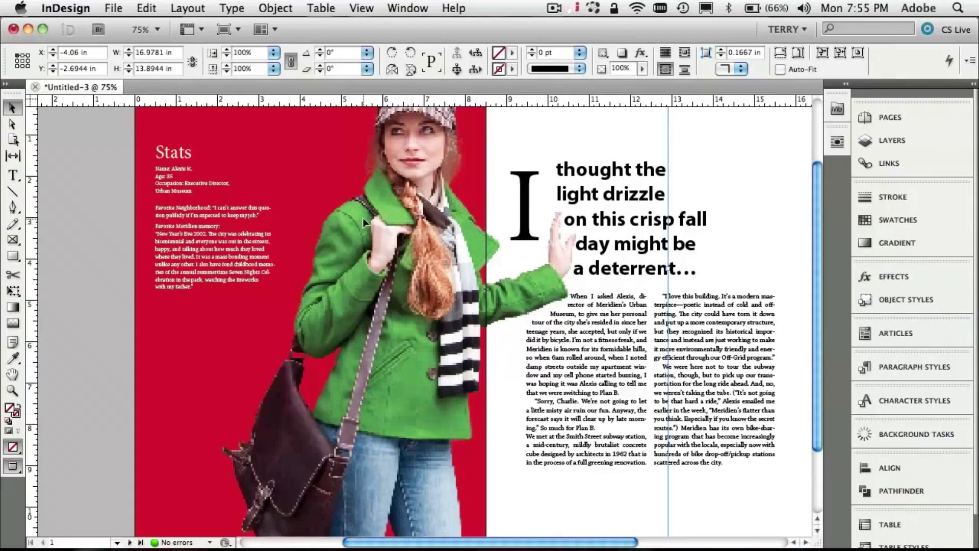
click(275, 8)
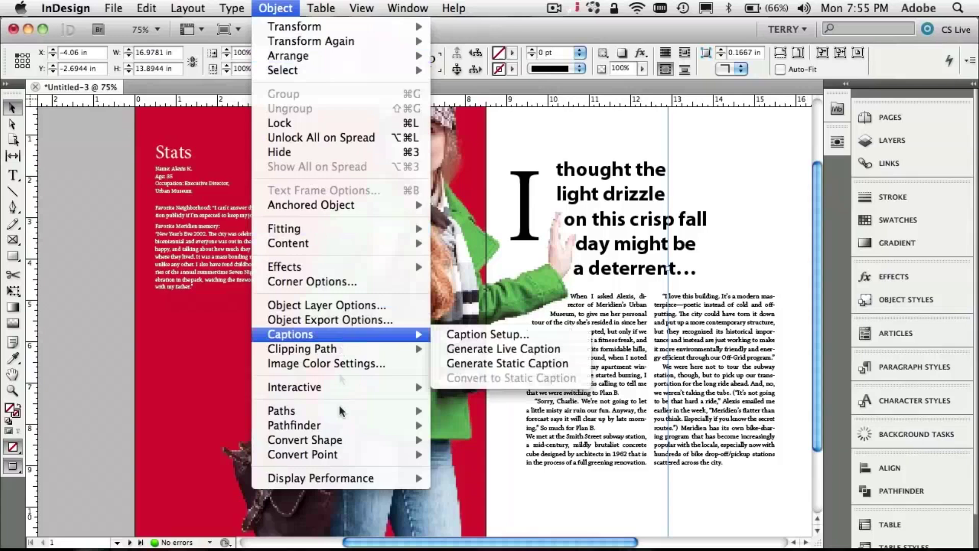
mouse_move(345, 485)
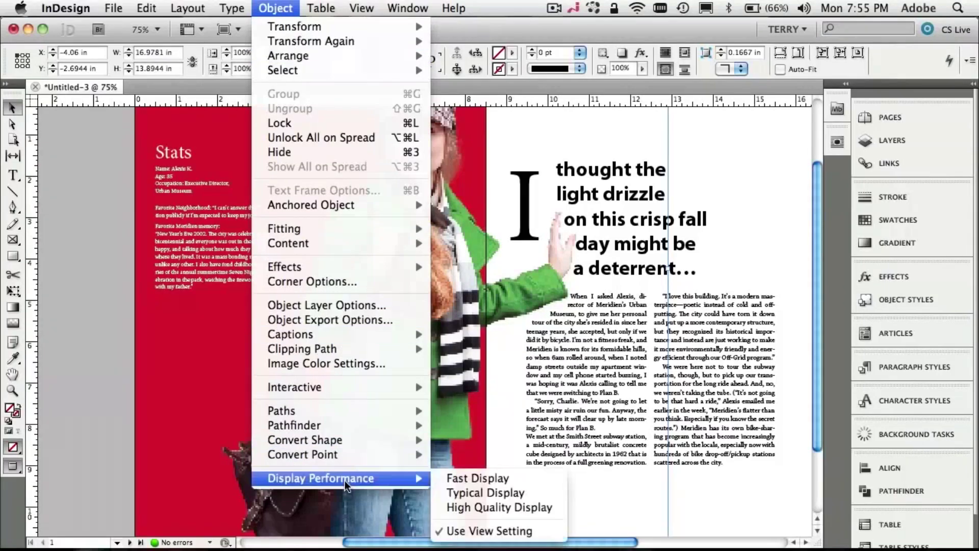
click(470, 507)
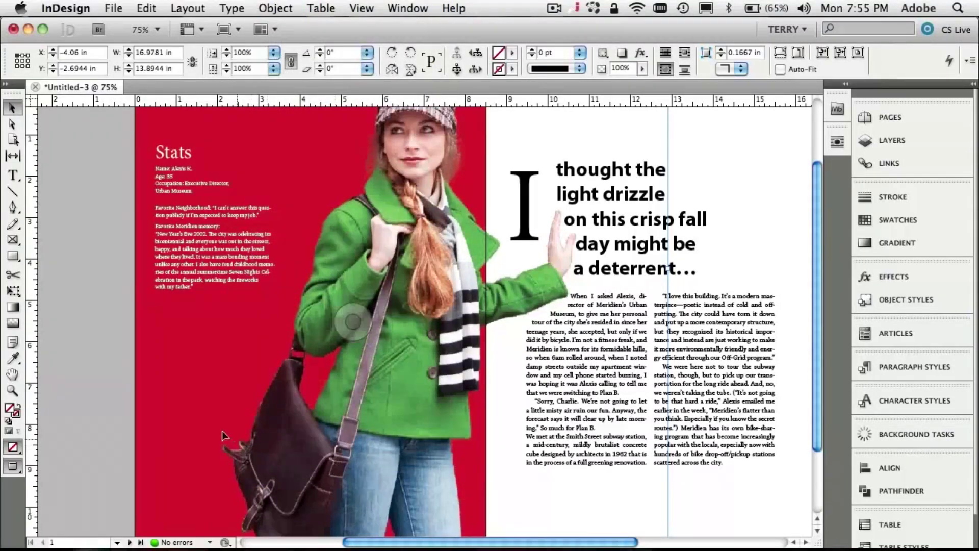